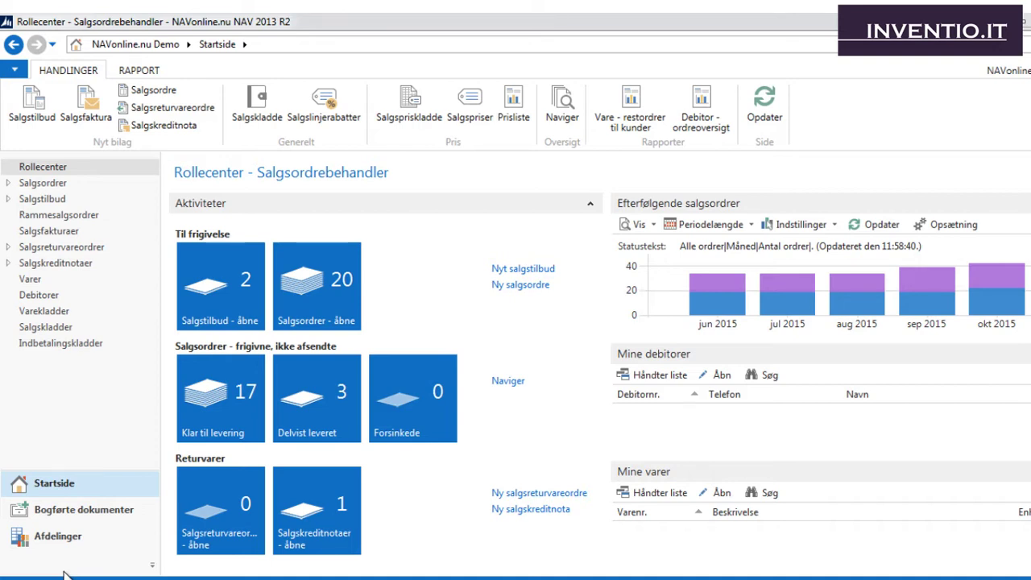
Open the card of the OMBYGNING campaign from the Marketing department's campaign list.
click(63, 539)
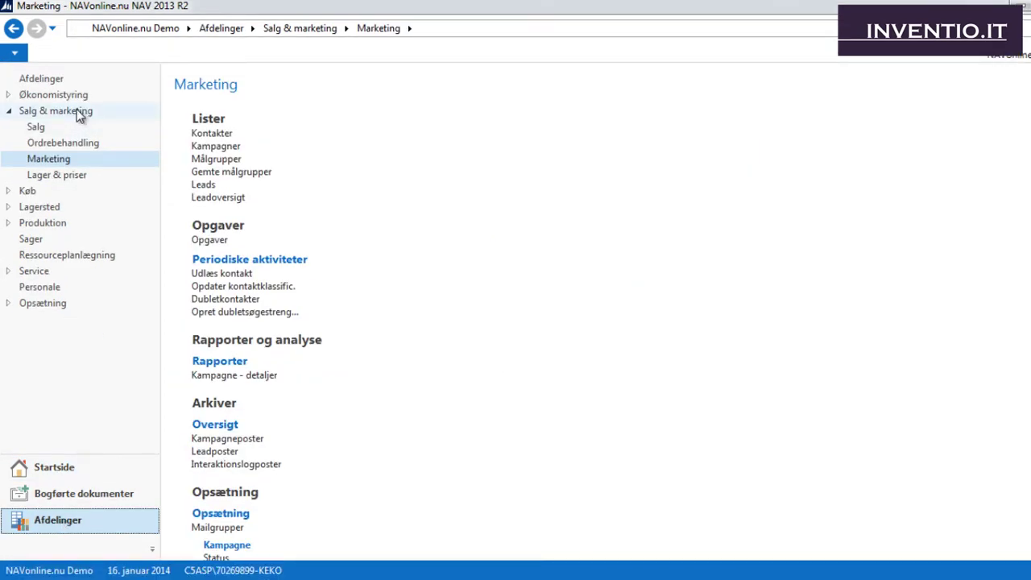
click(77, 158)
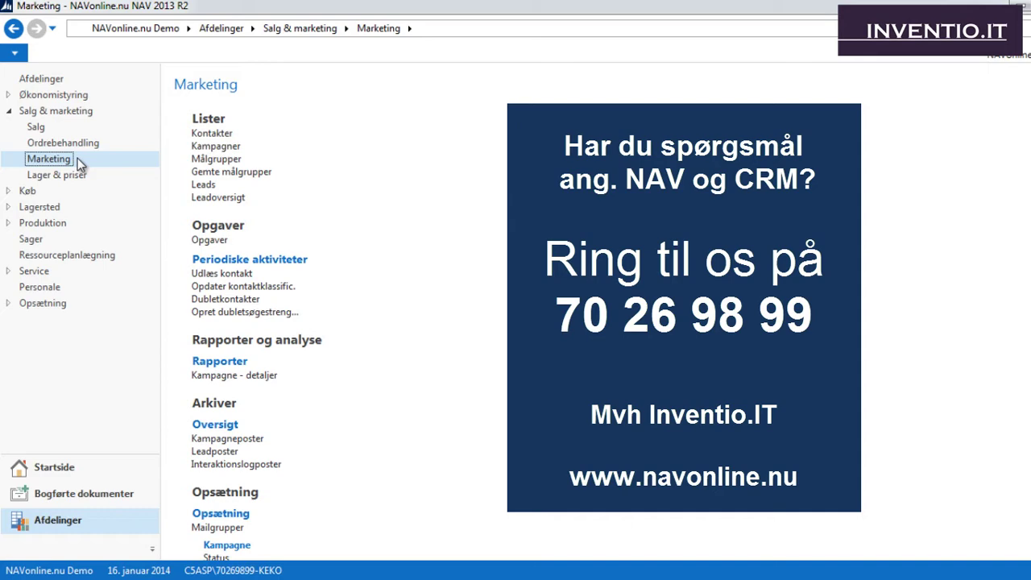
click(216, 147)
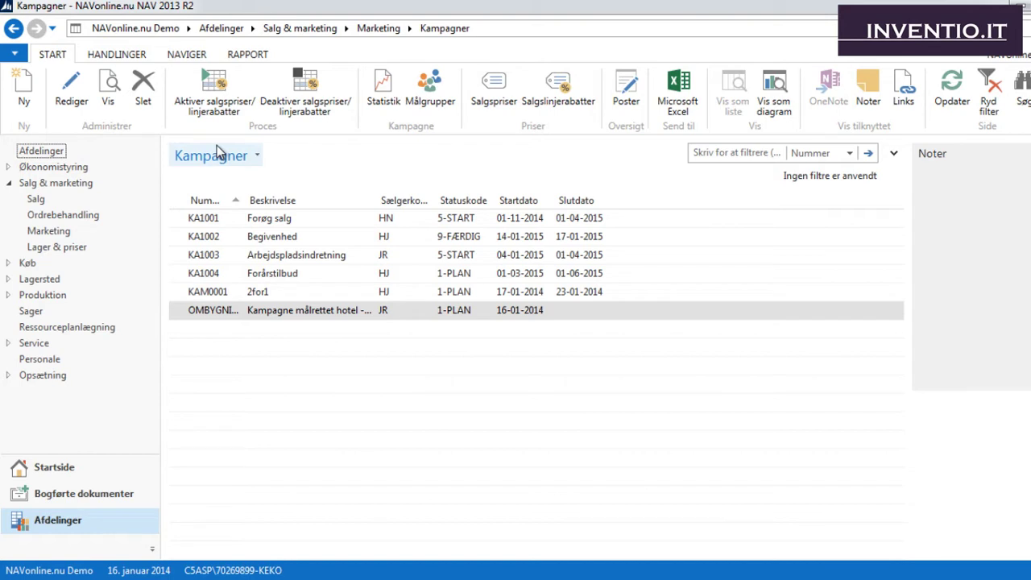
click(296, 320)
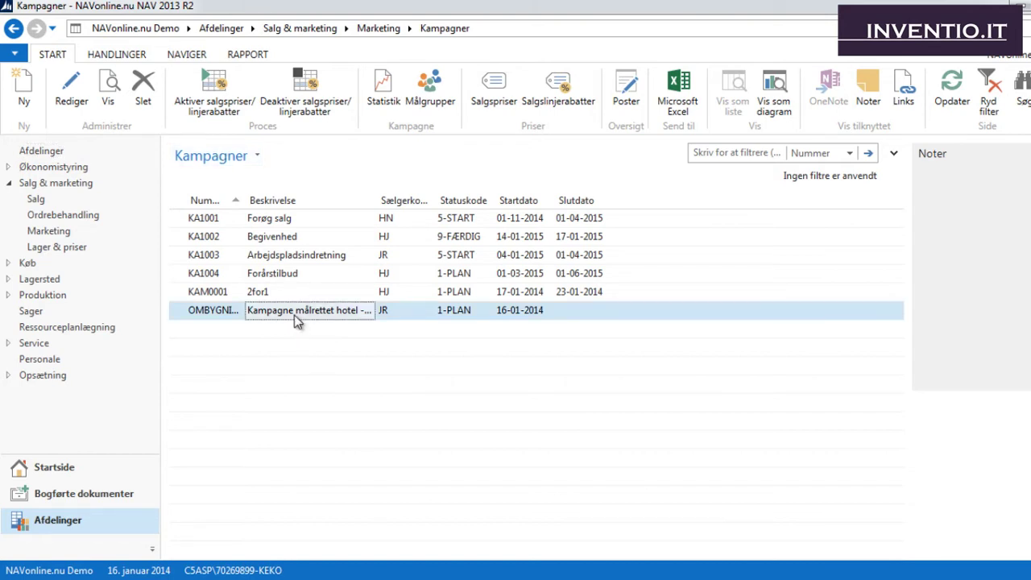
double_click(297, 320)
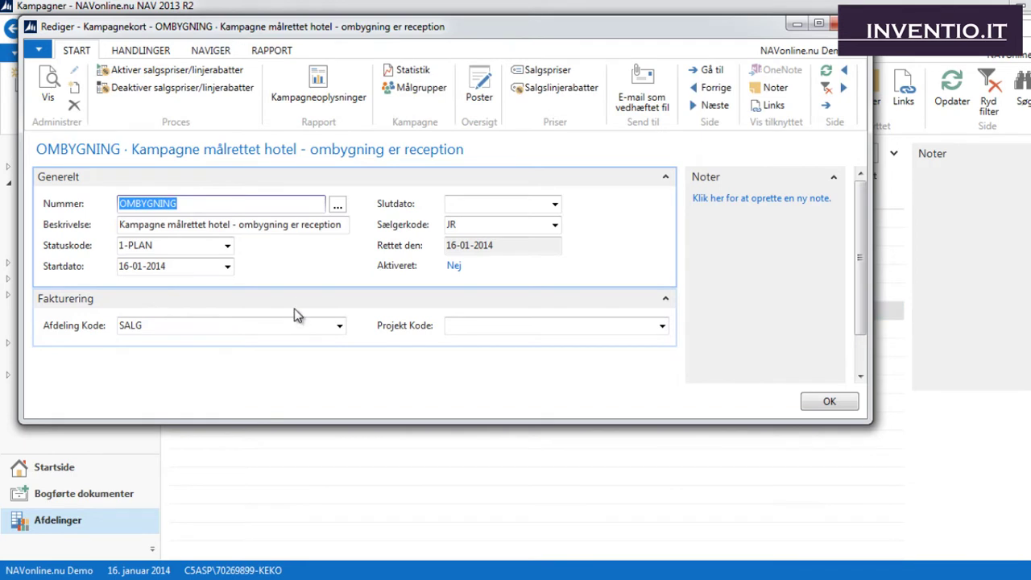
Review the available status codes on the campaign card, then close the card.
click(228, 249)
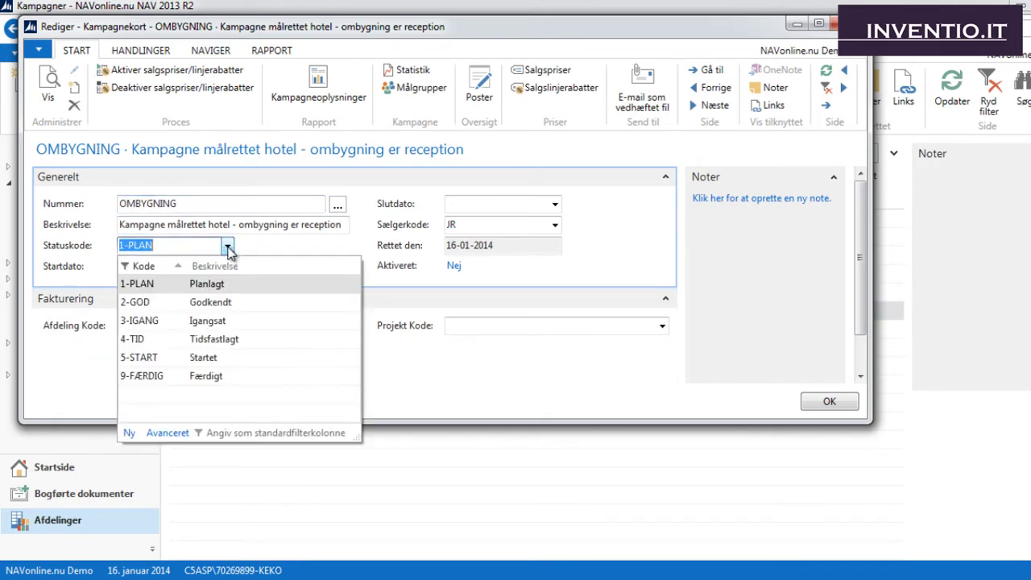
click(252, 250)
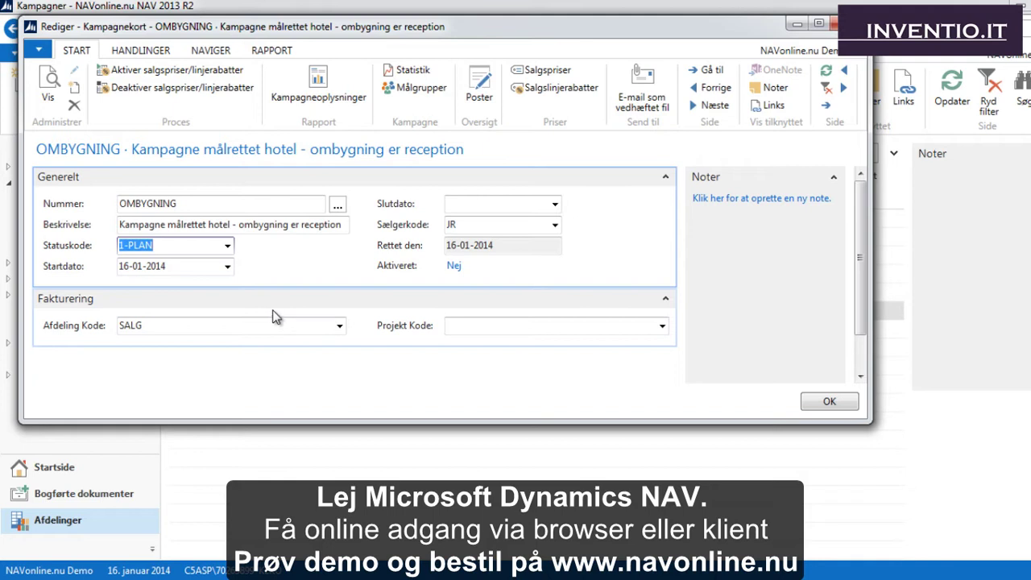
click(810, 401)
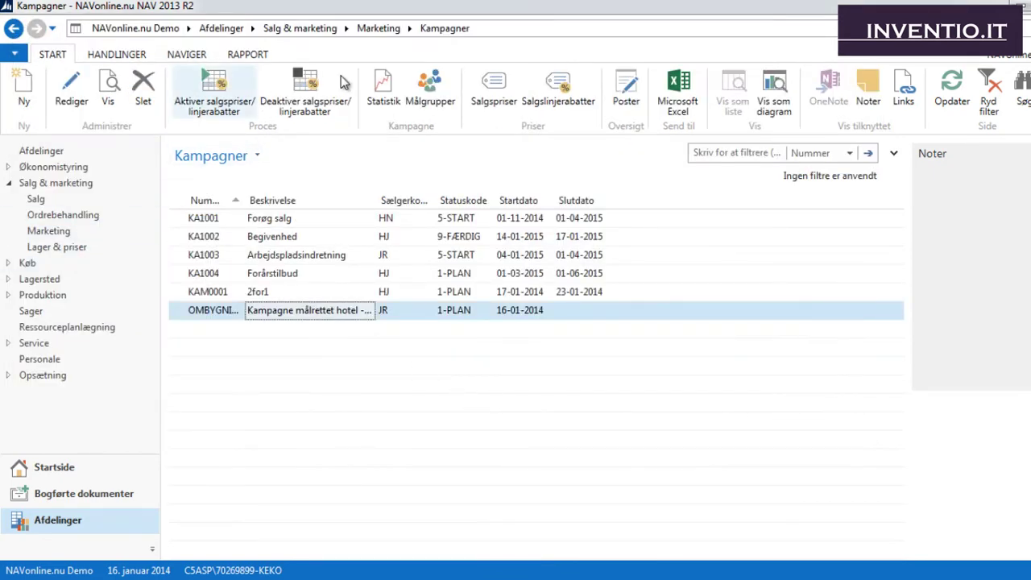
Look over the Marketing department's target groups list (Målgrupper), then return to the Marketing overview.
click(377, 28)
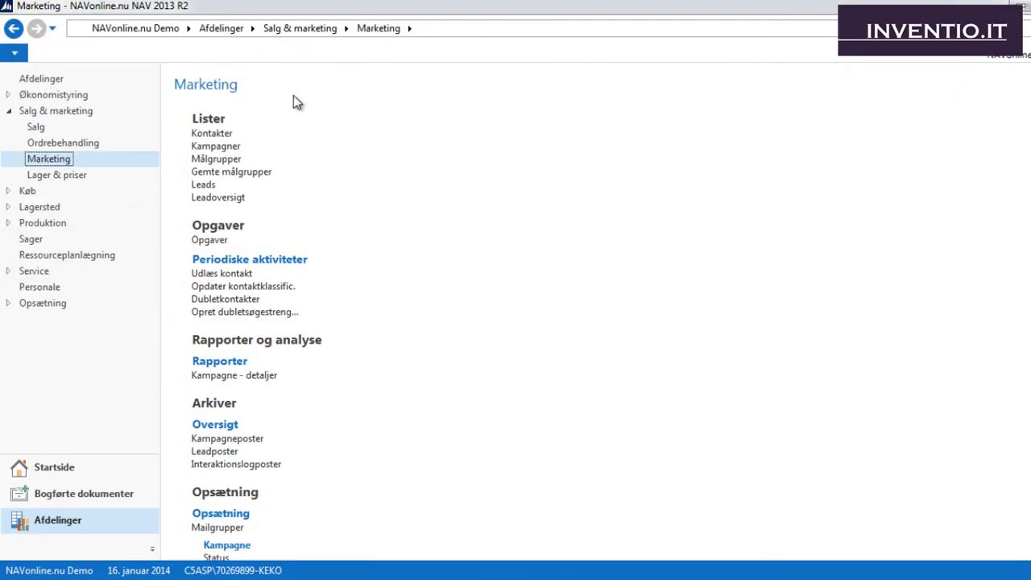
click(219, 160)
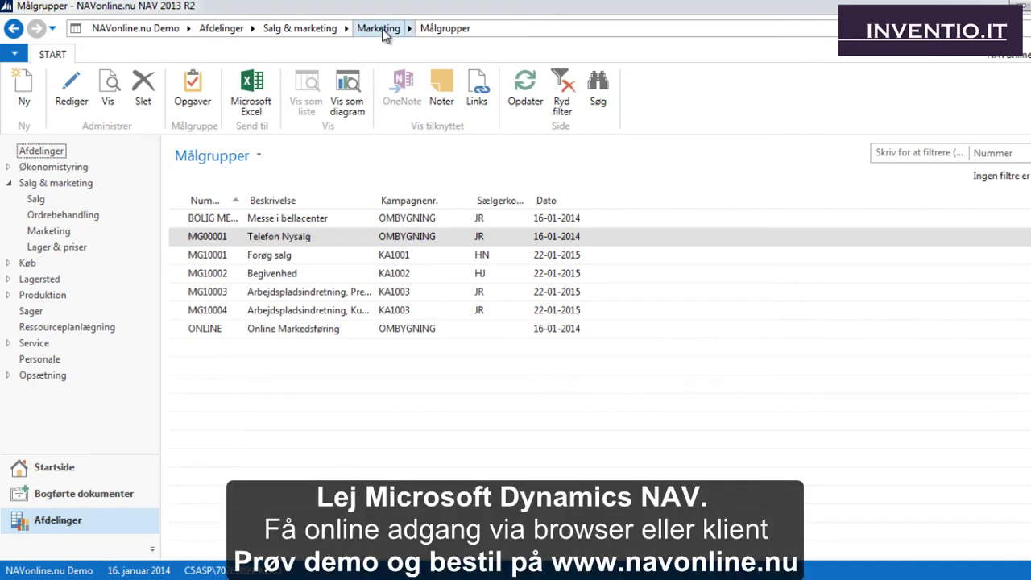
click(379, 28)
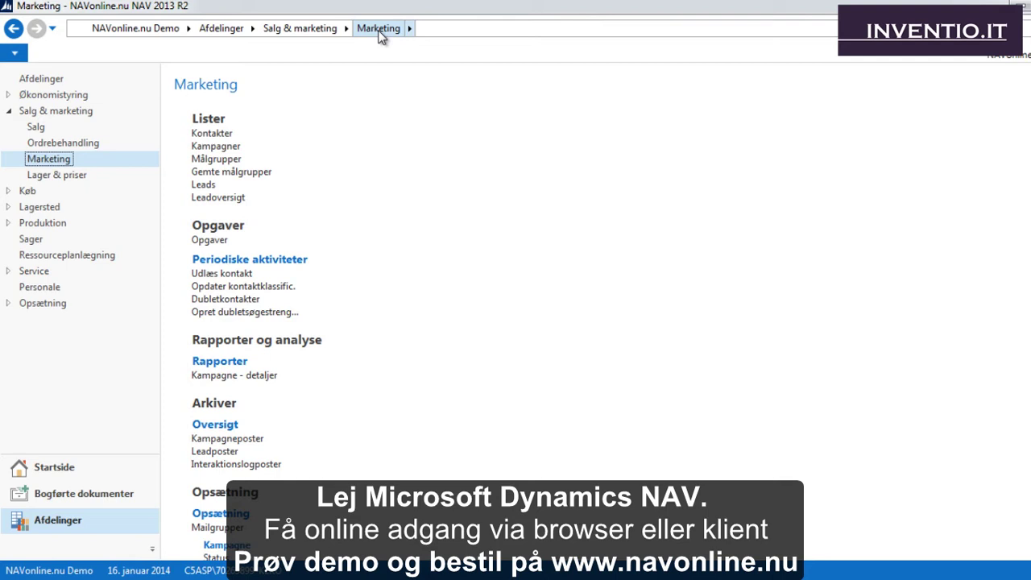
Start creating a lead described as "Ombygning af hotel" with priority Høj, and continue to its contact details.
click(203, 185)
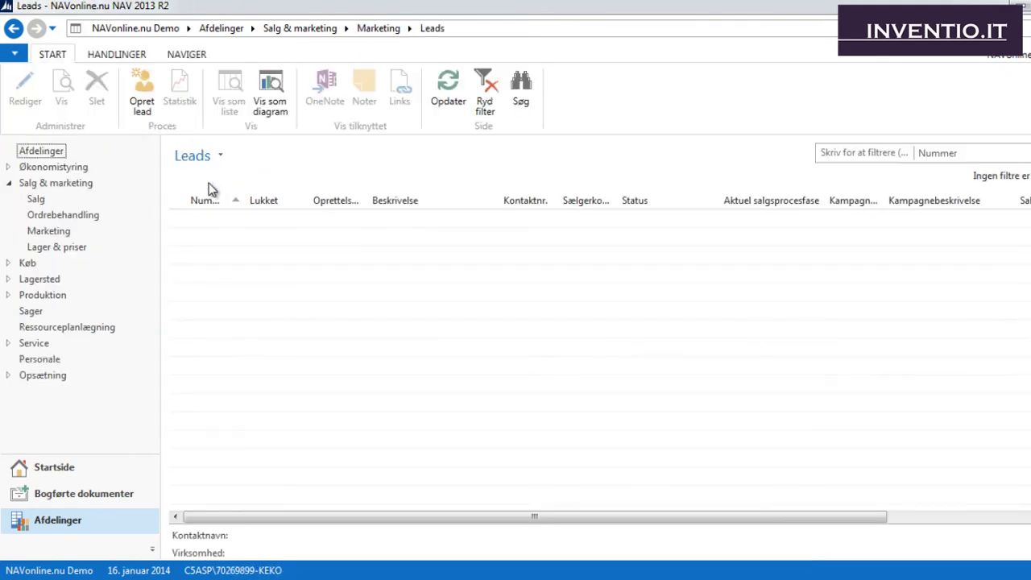
click(142, 90)
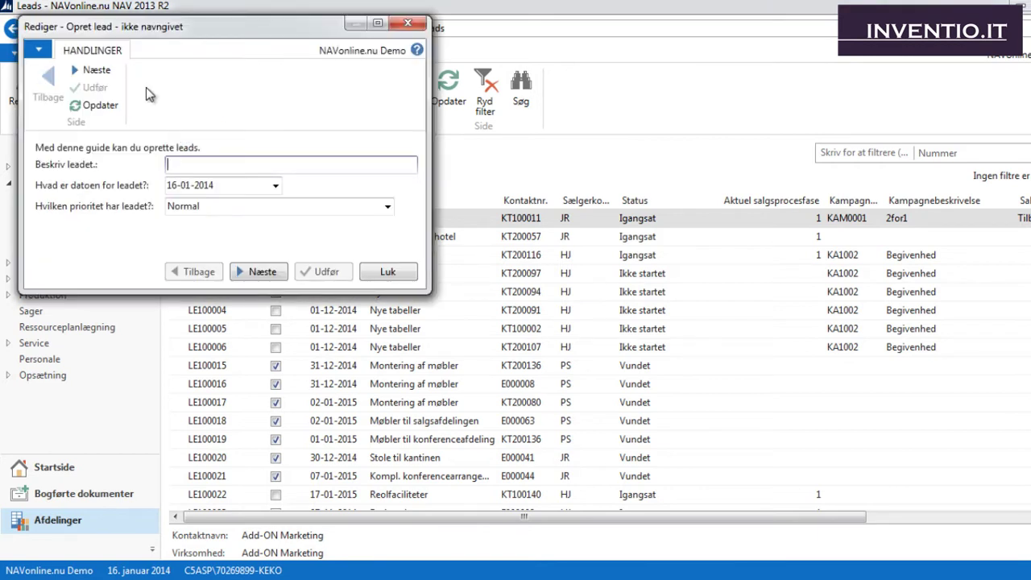
text(Ombygning af hotel)
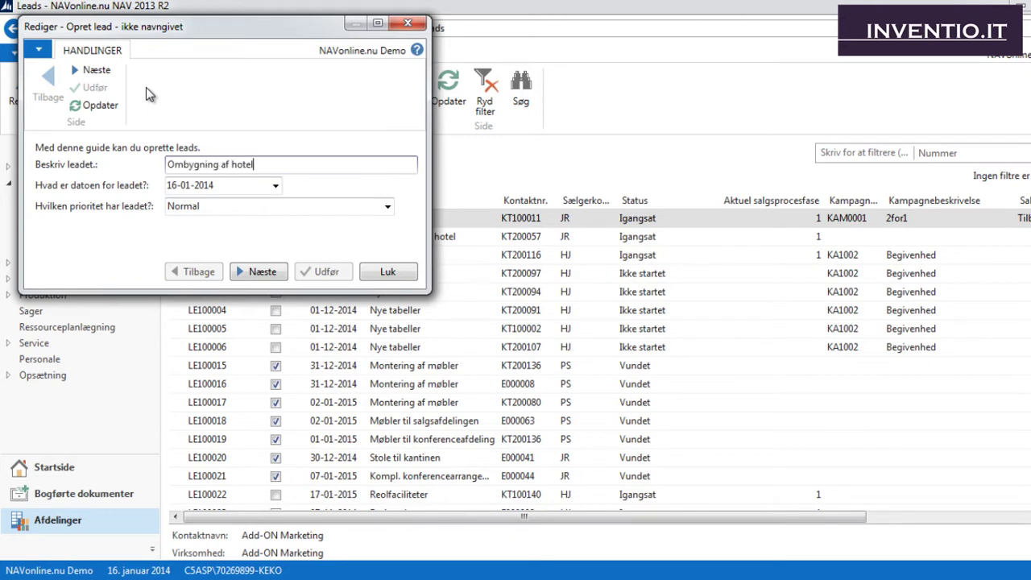
click(388, 209)
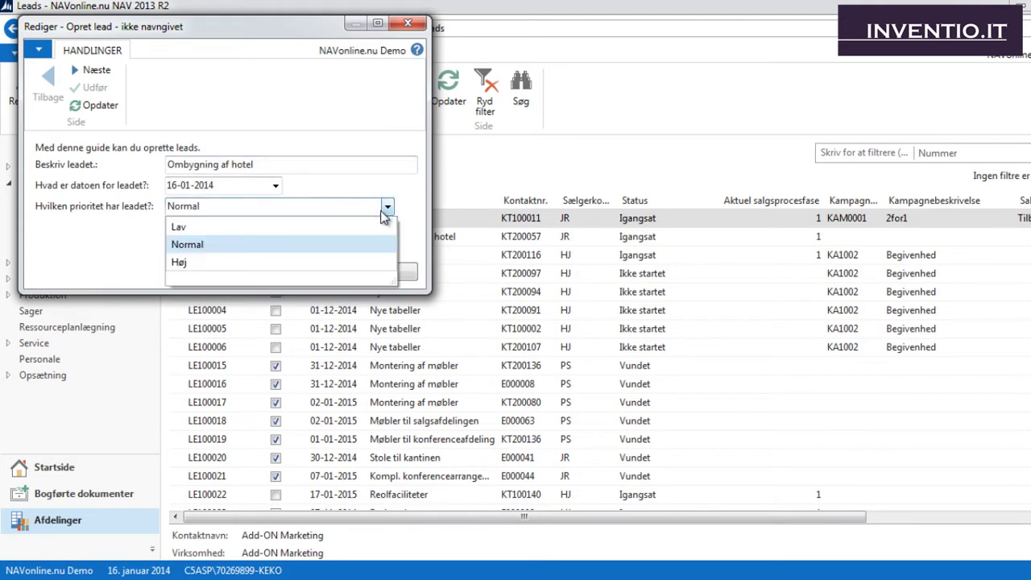
click(201, 263)
click(259, 276)
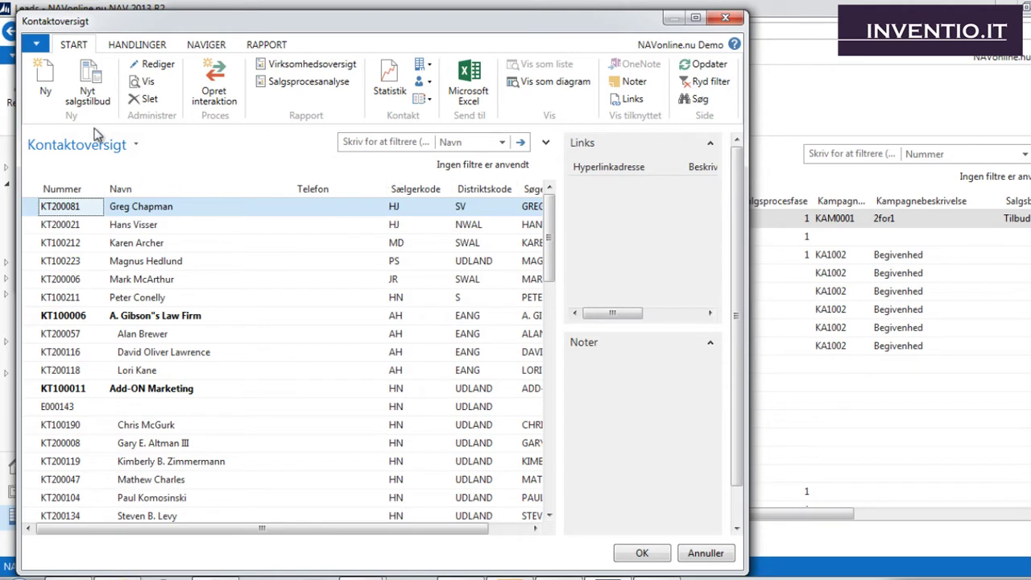
Create a new contact from the contact overview, keeping its type as Virksomhed.
click(45, 84)
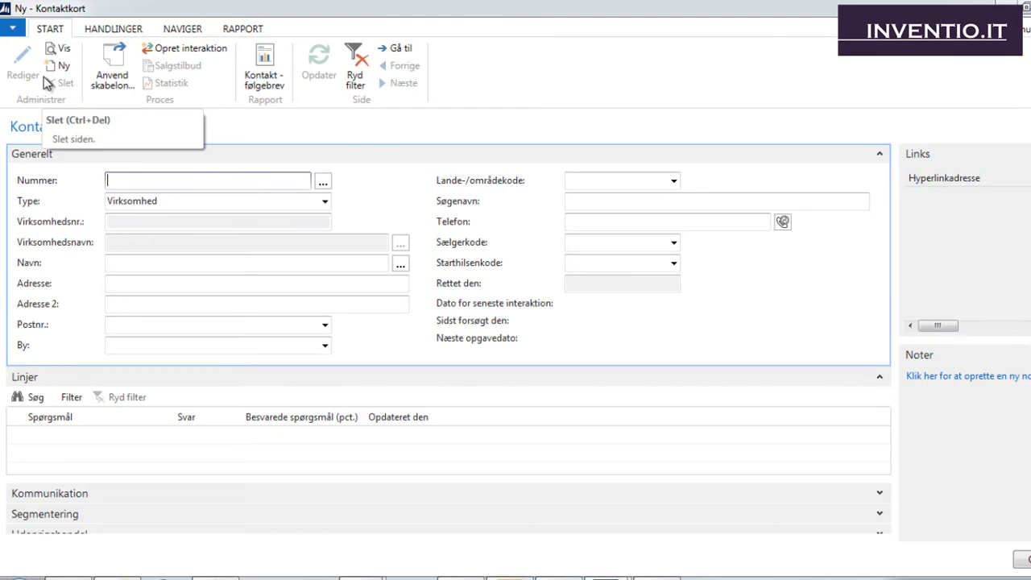
key(Tab)
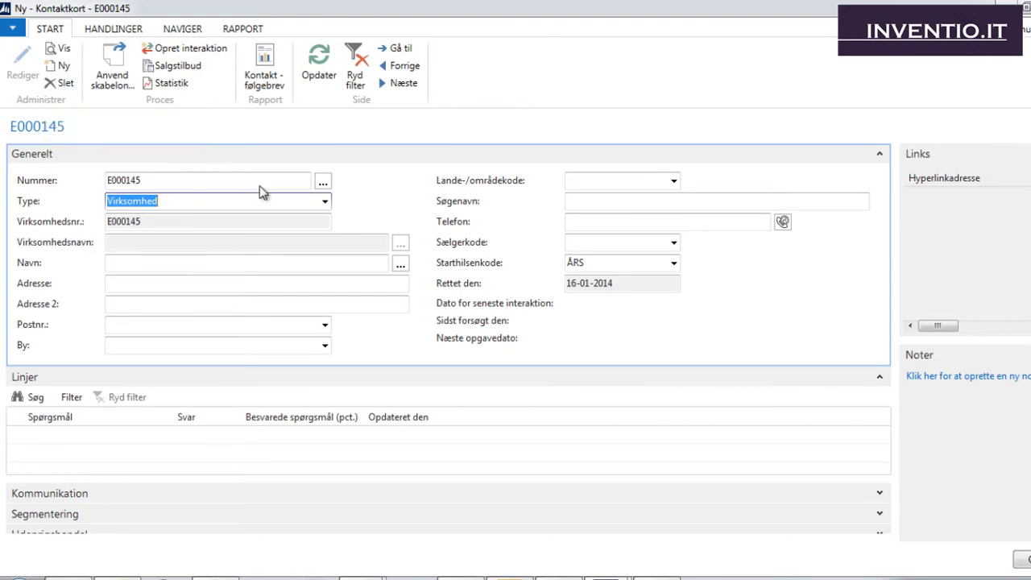
click(325, 206)
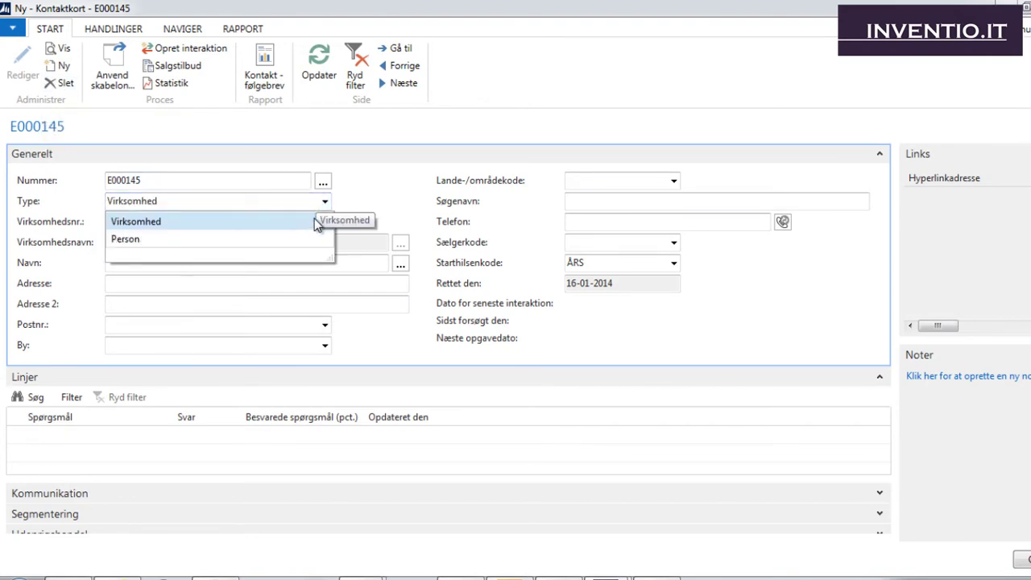
click(370, 208)
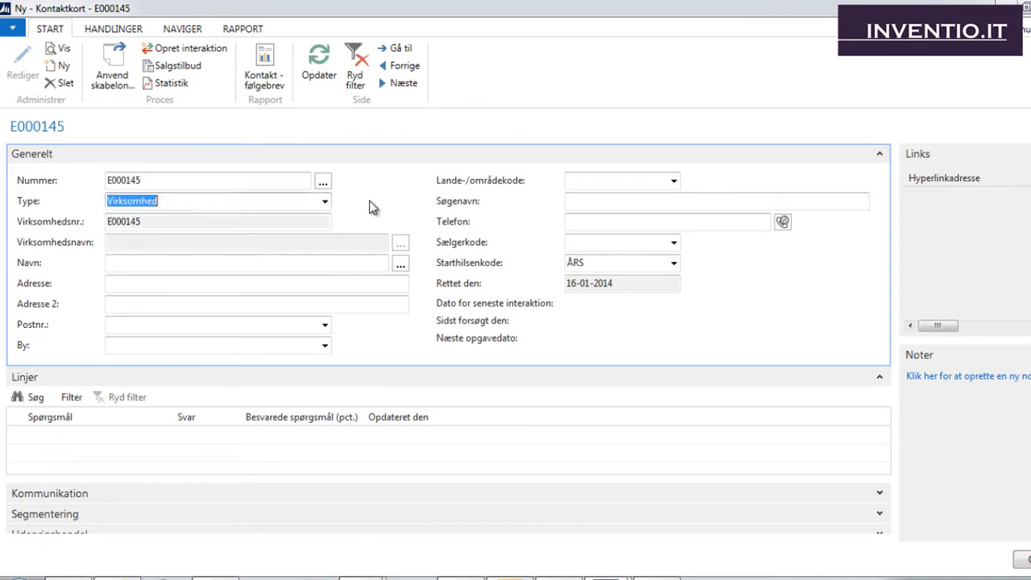
Name the new contact Hotelgruppe, fill in its street address and postal code, and assign salesperson code JR.
click(179, 261)
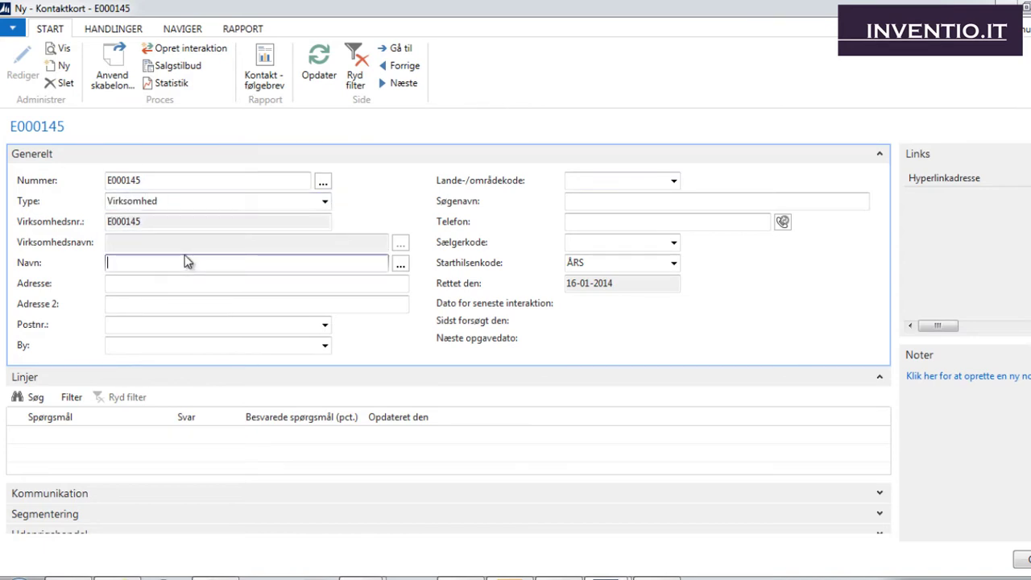
text(Hotelgruppe)
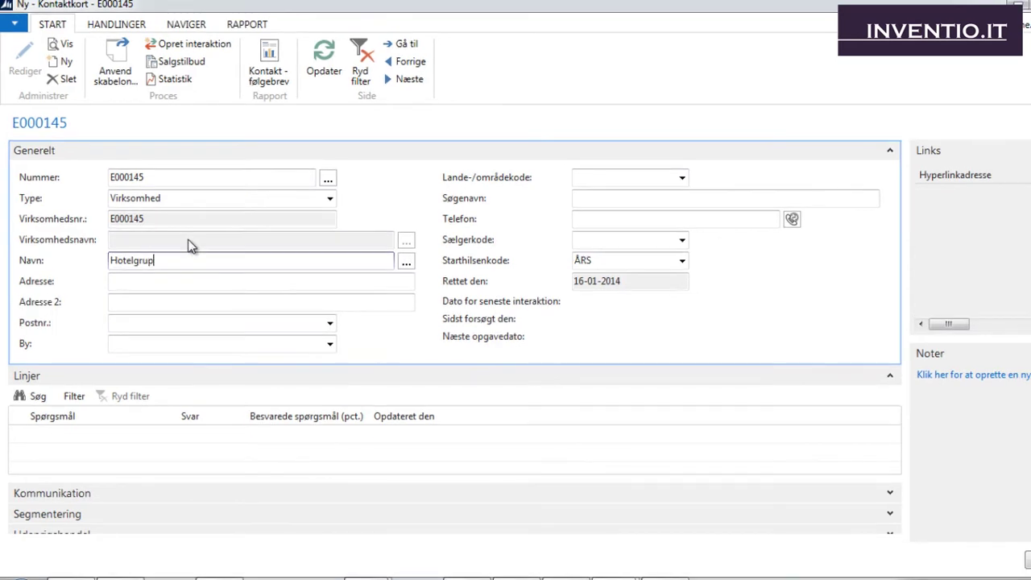
key(Tab)
text(Vej 1)
key(Tab)
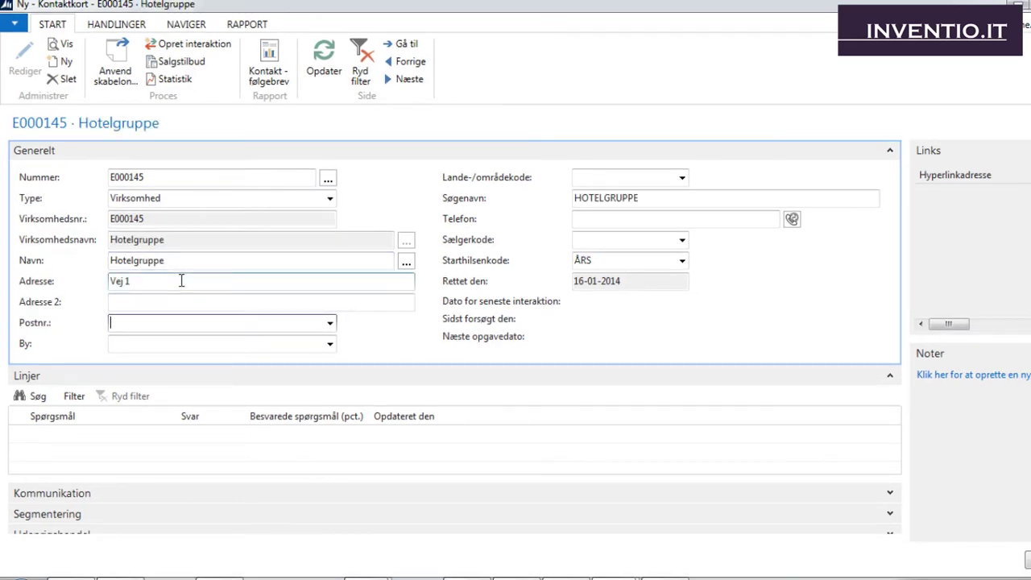
text(2300)
key(Tab)
click(682, 239)
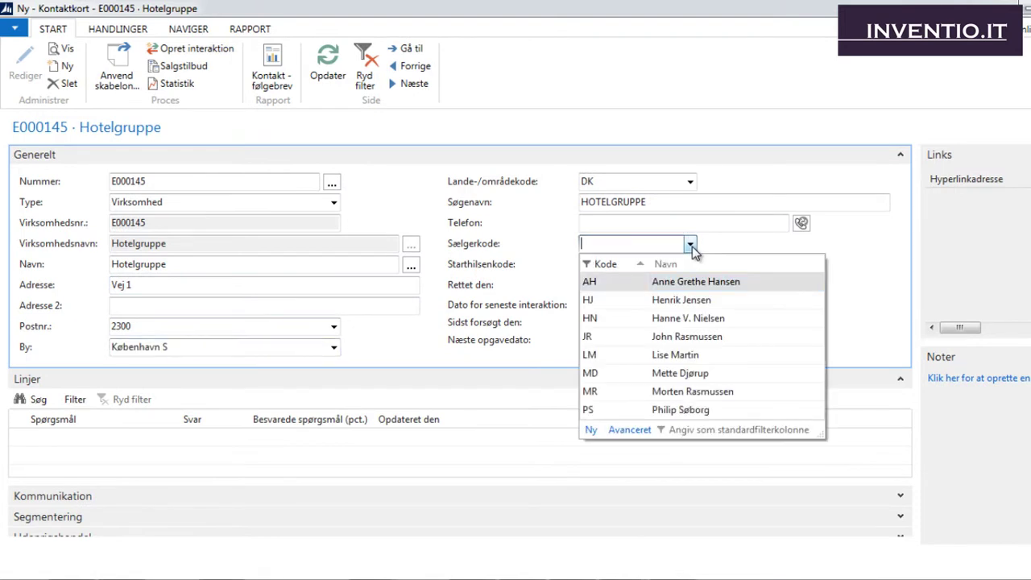
click(609, 342)
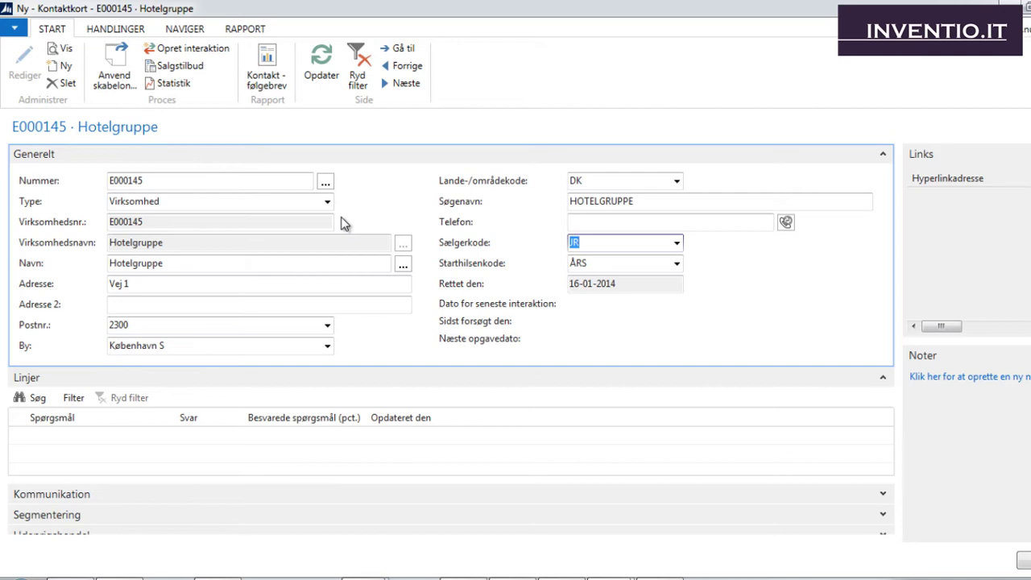
Fill in the contact's ÅRS profile questionnaire with 1-99 for Antal ansatte and Fondsbørs for Firmaejerskab.
click(129, 32)
click(184, 33)
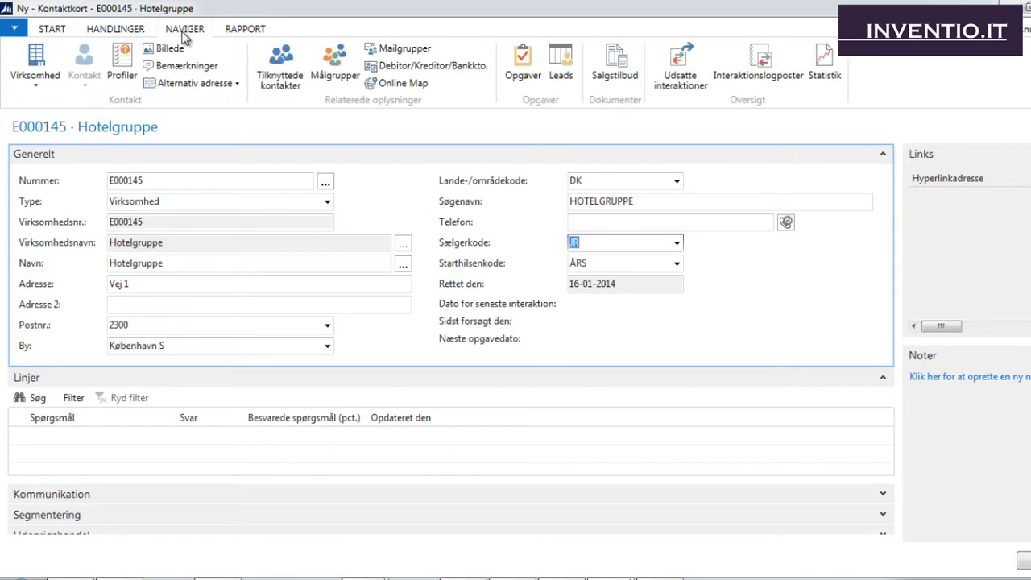
click(124, 58)
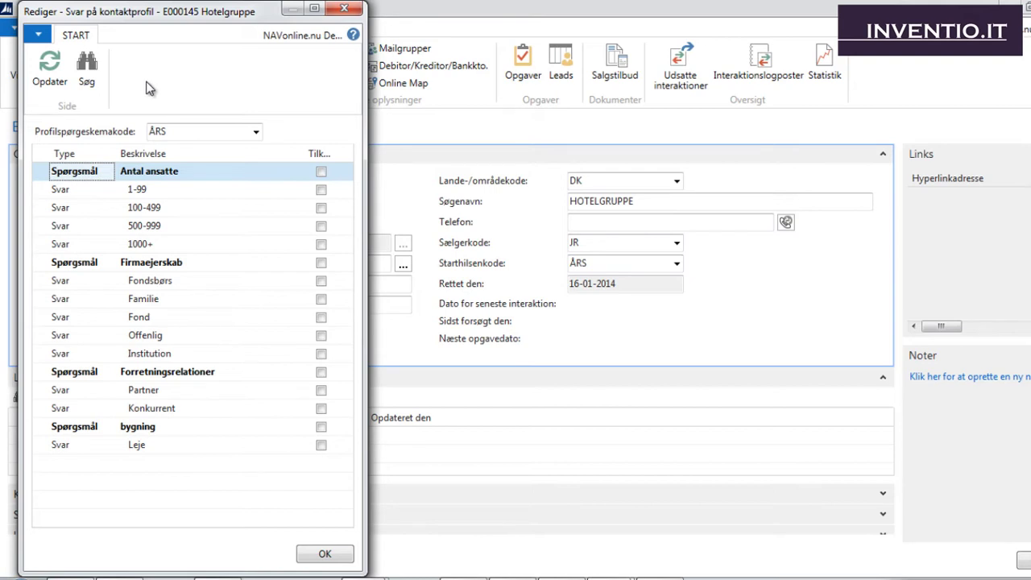
click(320, 193)
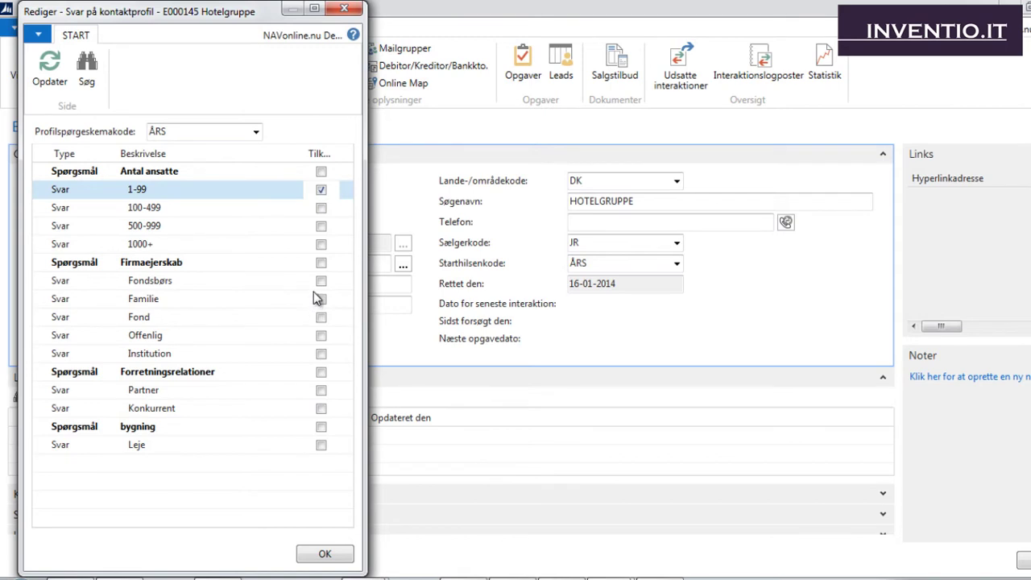
click(320, 280)
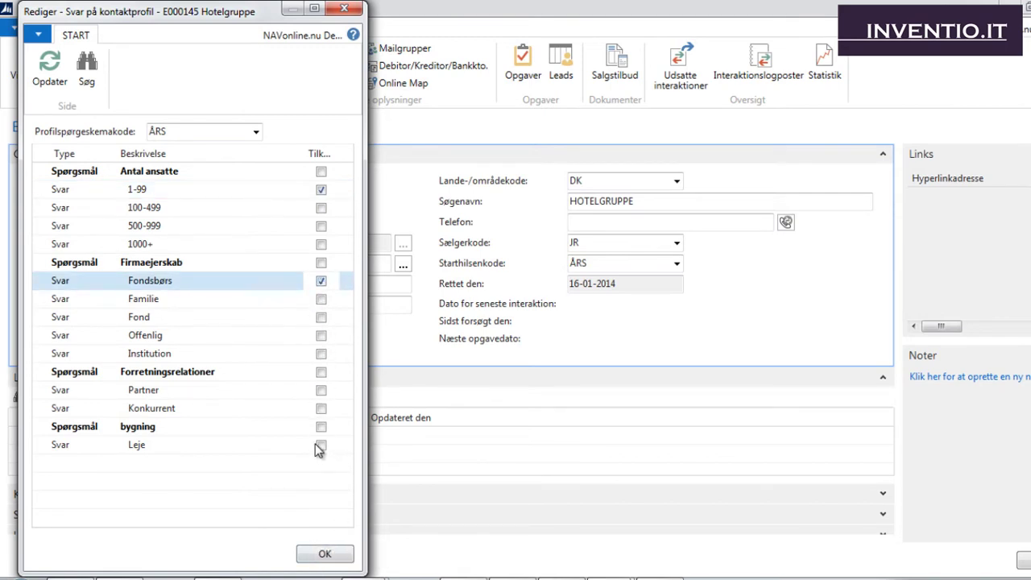
click(326, 555)
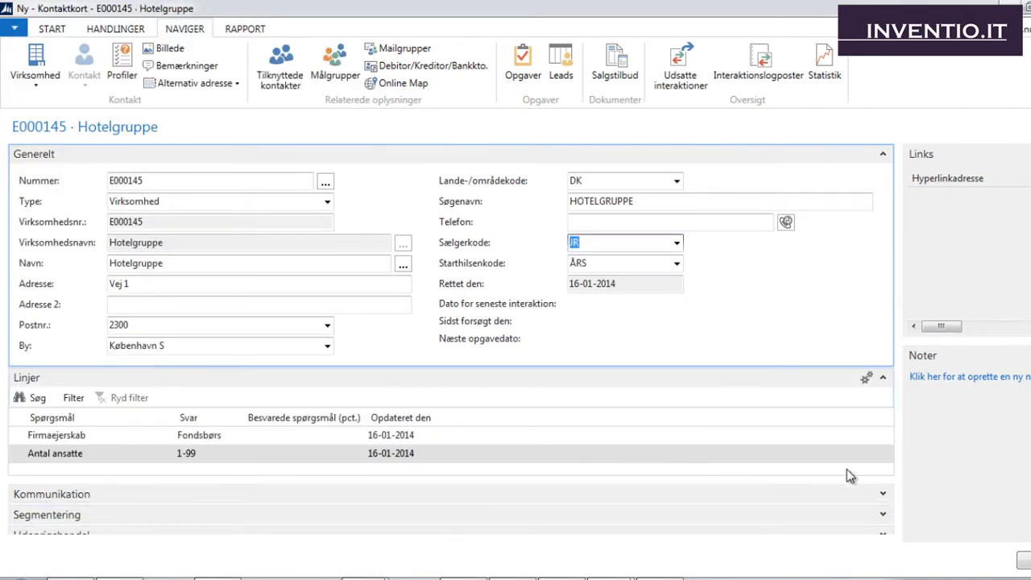
Examine the Kommunikation details on the Hotelgruppe contact card.
click(882, 497)
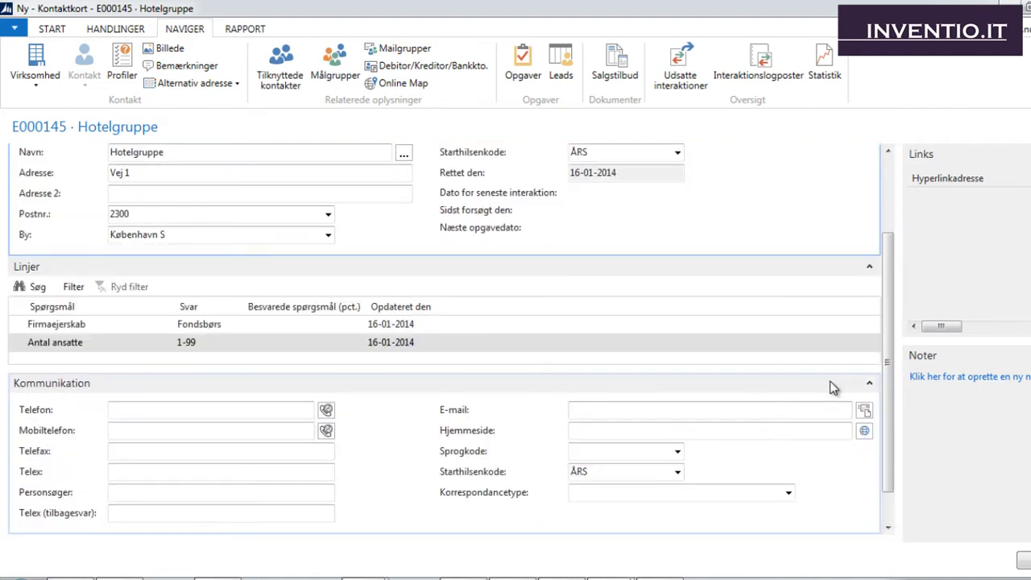
click(869, 384)
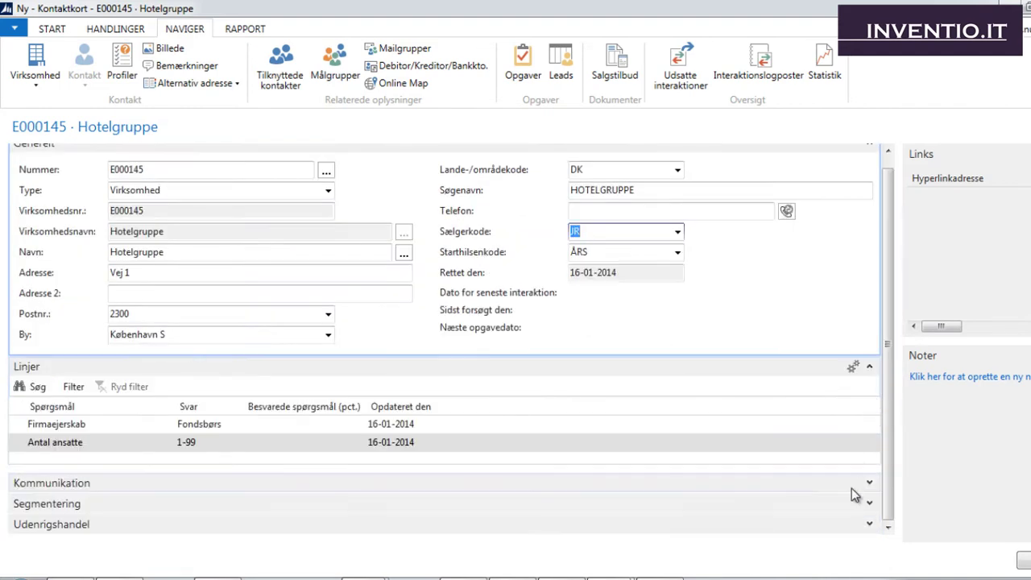
Close the contact card, filter the contact overview by "hotel" and assign Hotelgruppe as the lead's contact.
click(1020, 542)
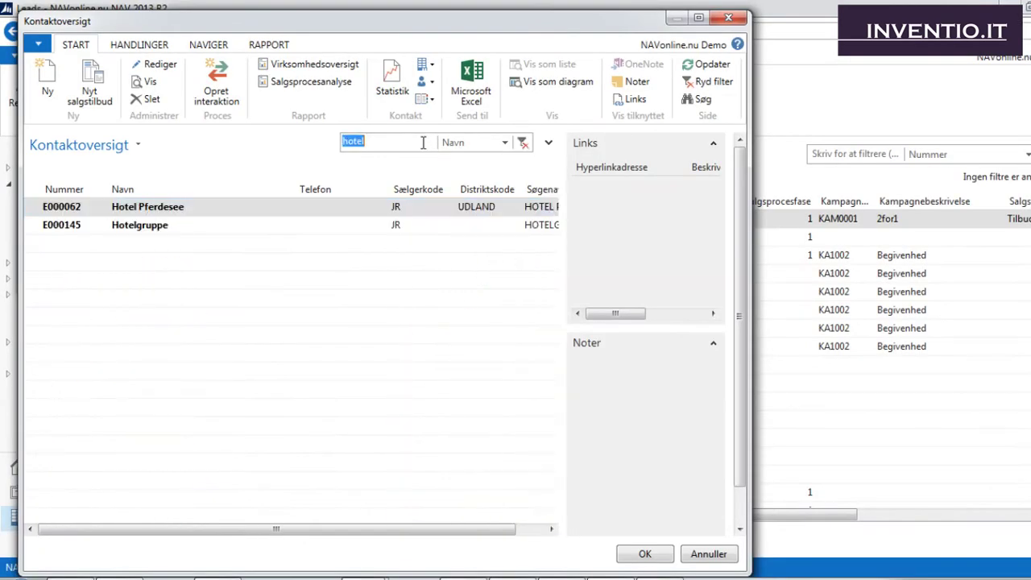
click(145, 224)
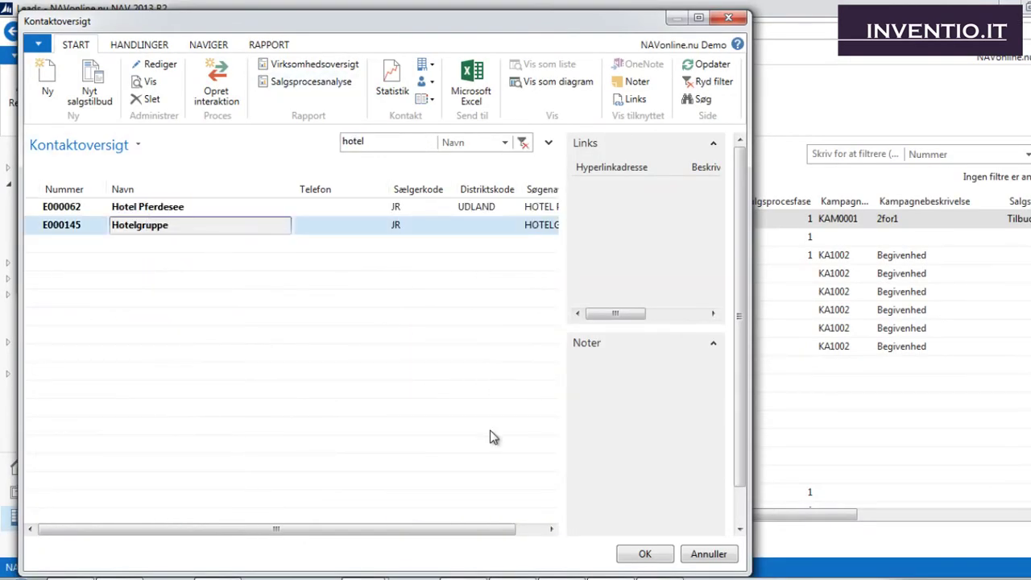
click(641, 548)
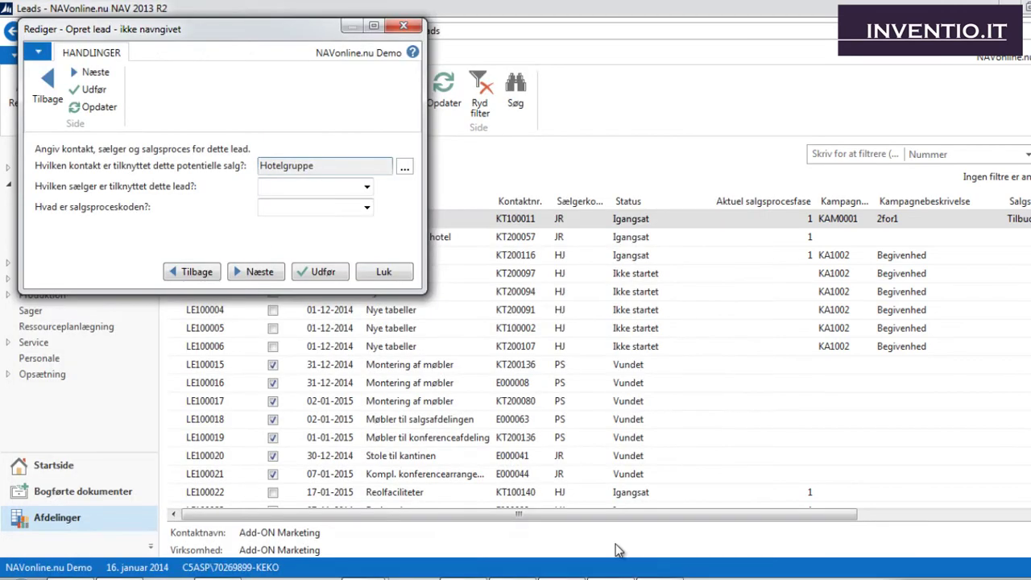
Assign salesperson code JR and sales process code FØRSTSTOR to the lead and continue to its additional details.
click(367, 190)
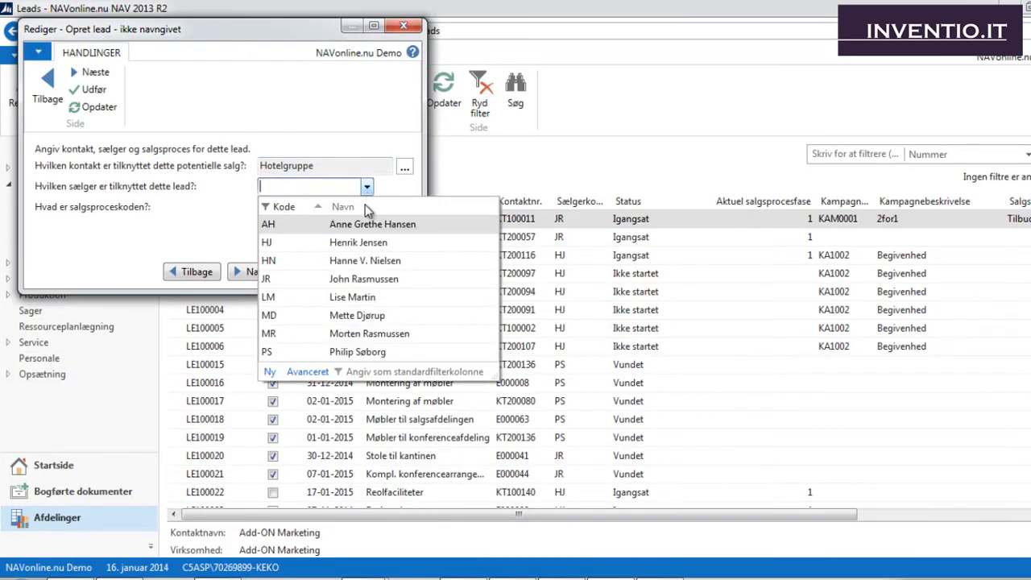
click(341, 280)
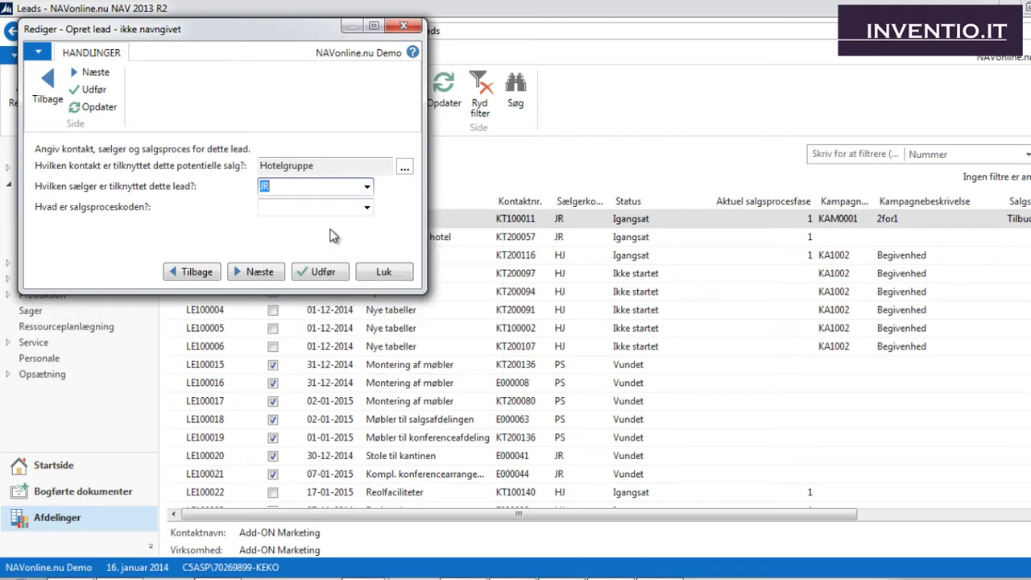
click(366, 209)
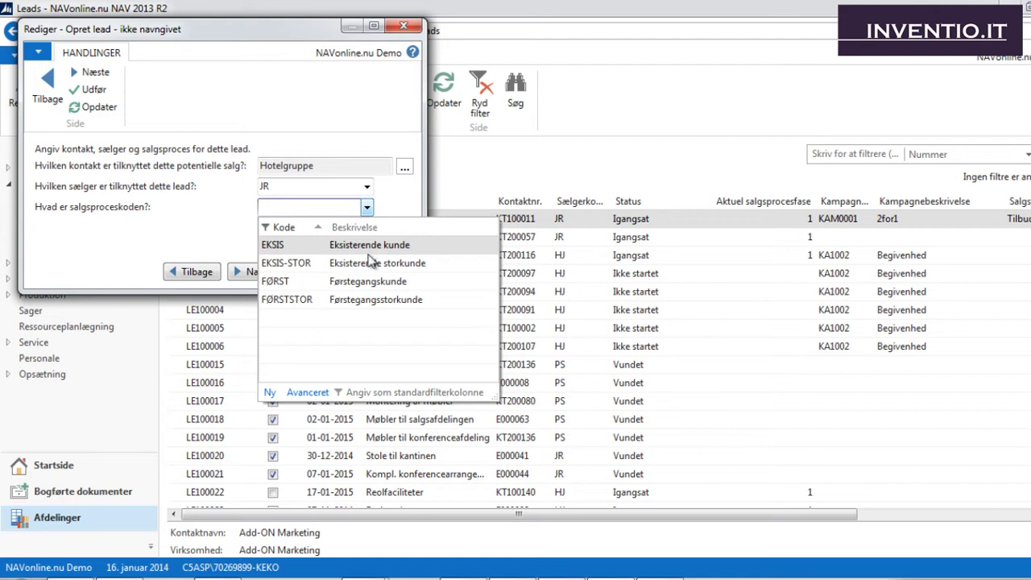
click(369, 308)
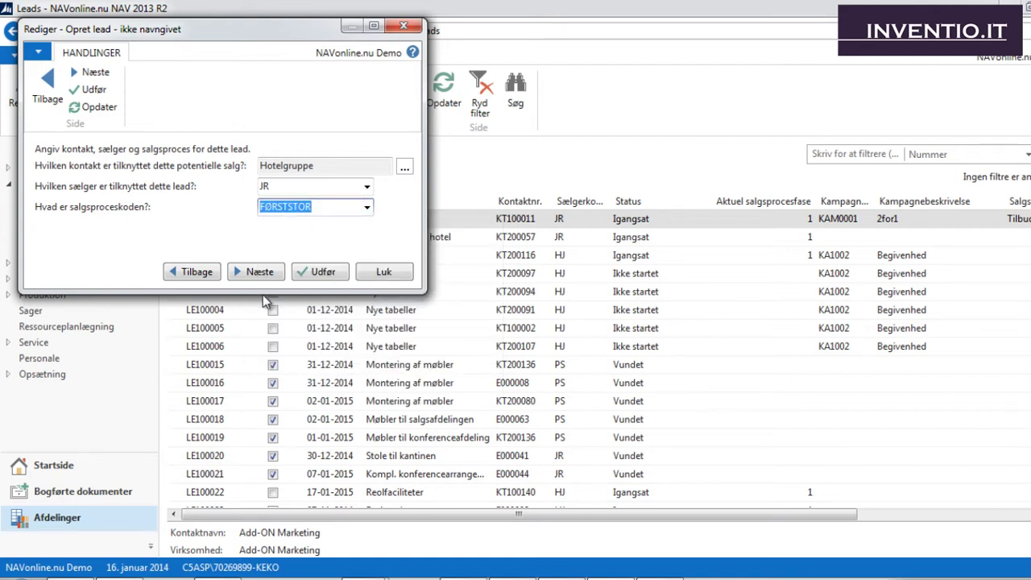
click(260, 272)
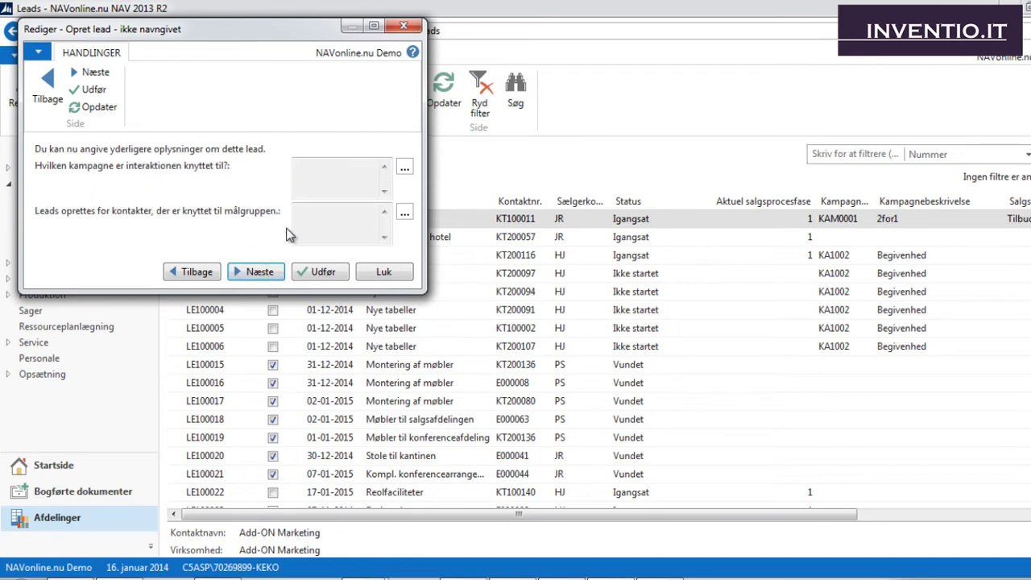
Link the lead to the OMBYGNING campaign and the target group Messe i bellacenter, and continue to the estimates.
click(405, 169)
click(407, 171)
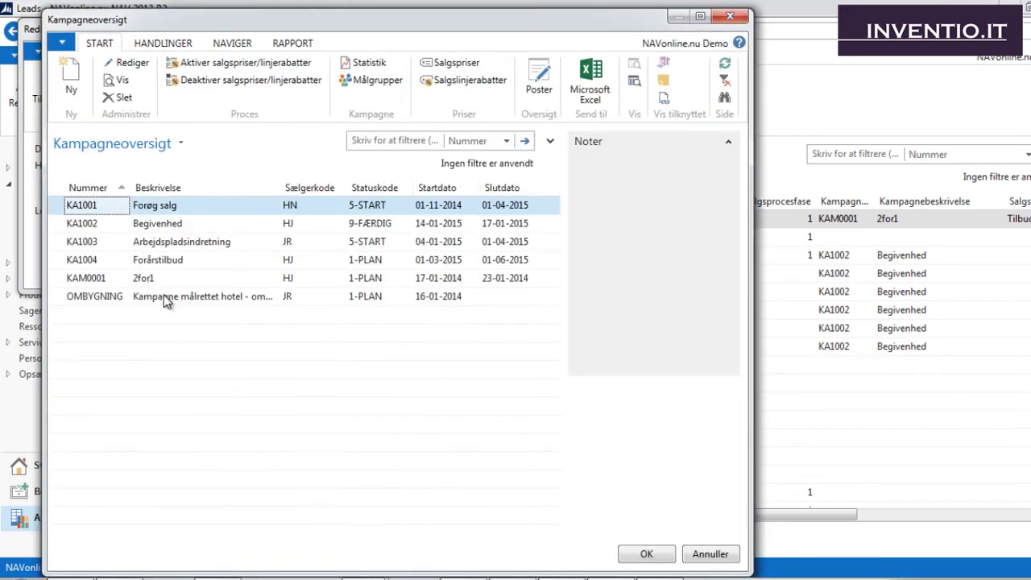
click(166, 297)
click(622, 553)
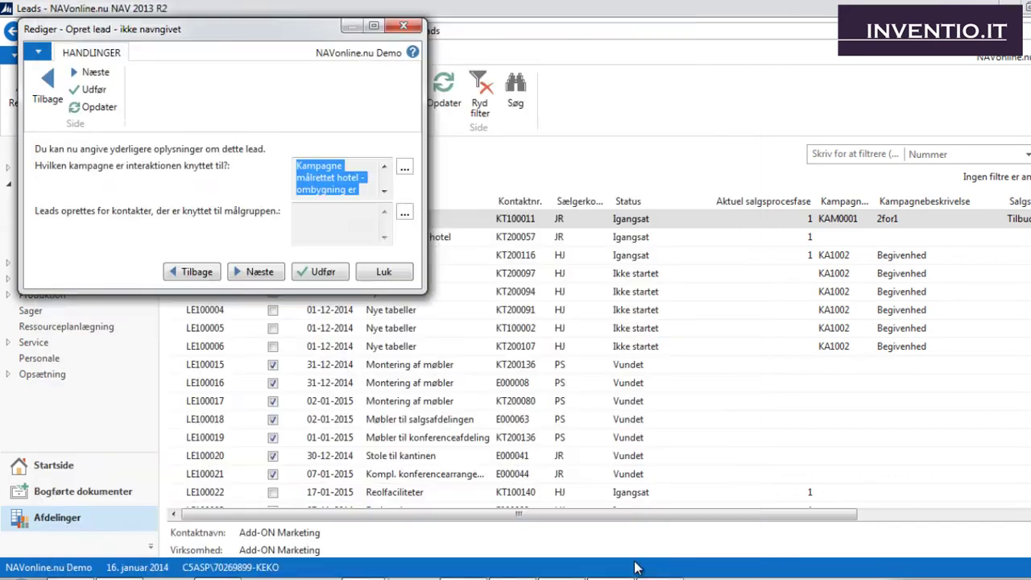
click(355, 234)
click(404, 214)
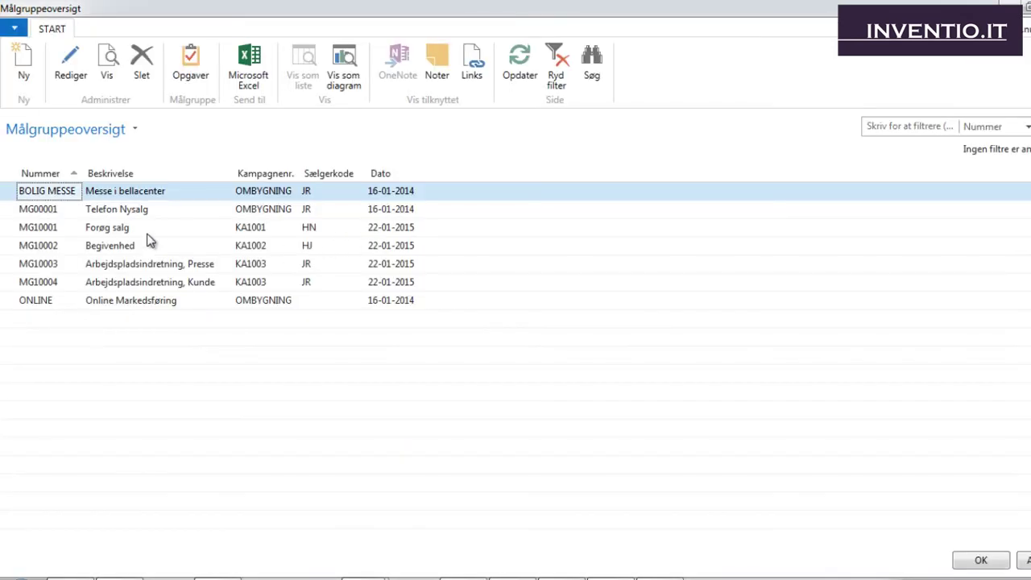
click(965, 564)
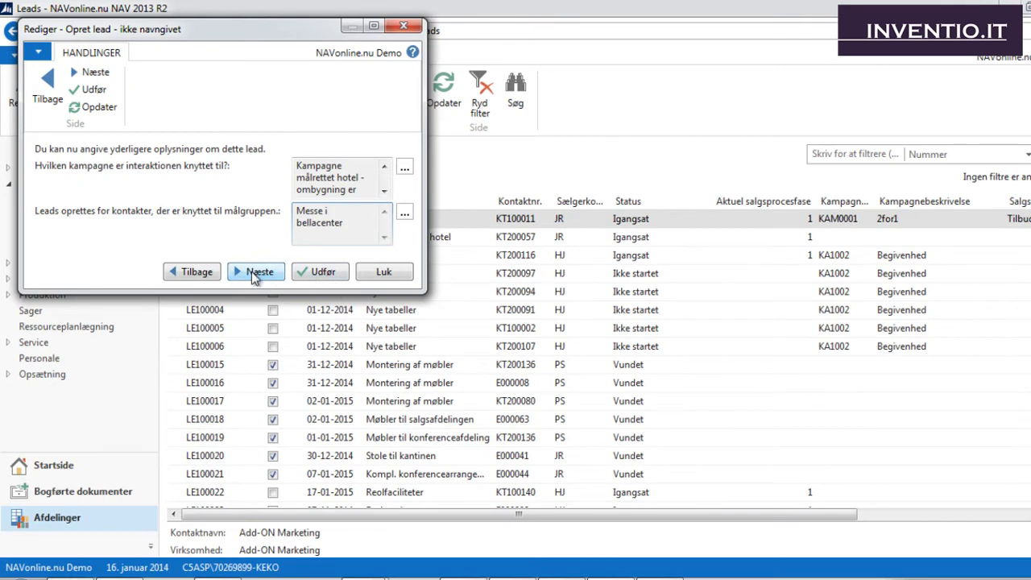
click(255, 274)
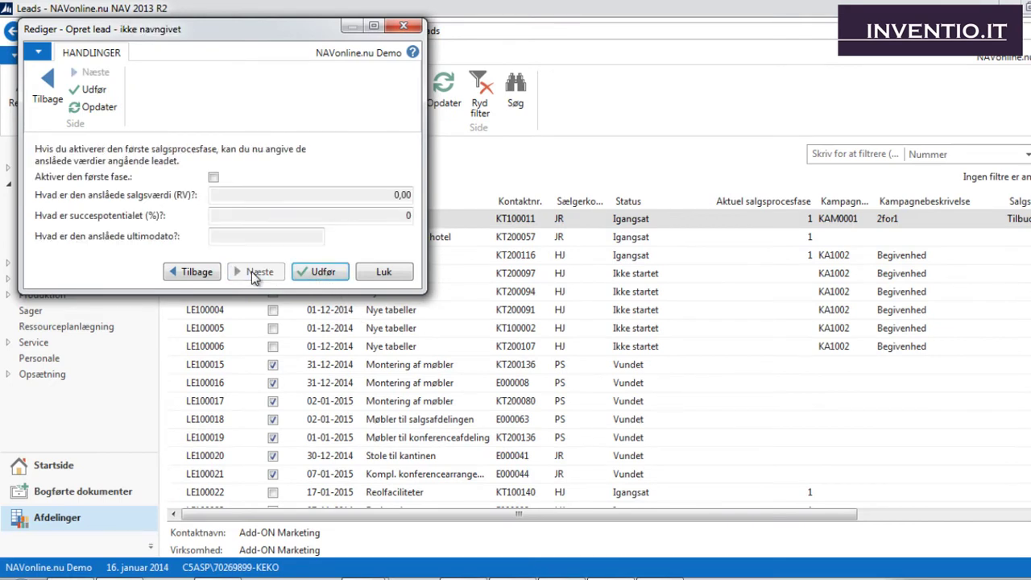
Activate the first sales phase with an estimated value of 1.500.000, 50 % success potential and end date 27-02-2014, and create the lead.
click(213, 178)
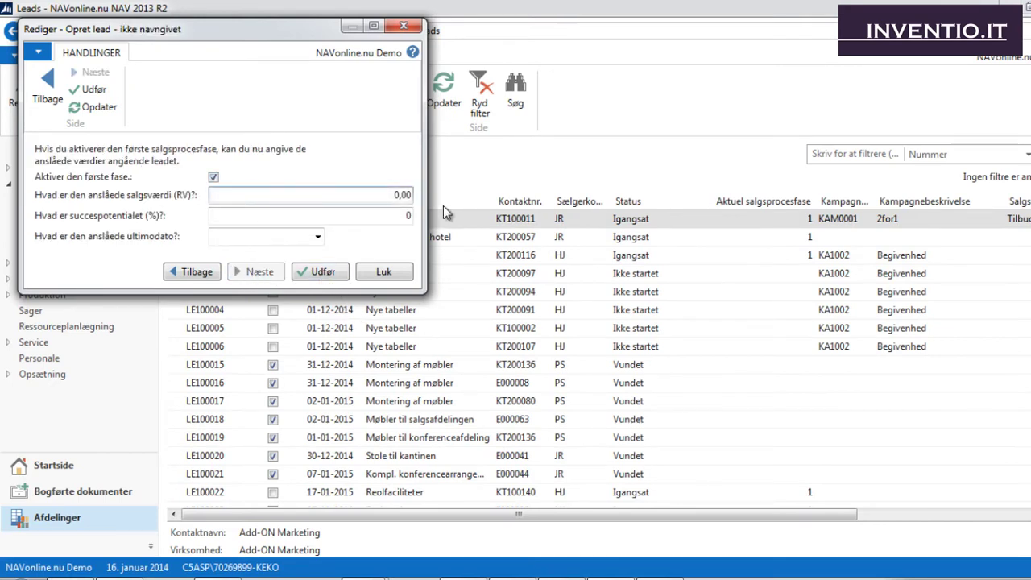
click(392, 195)
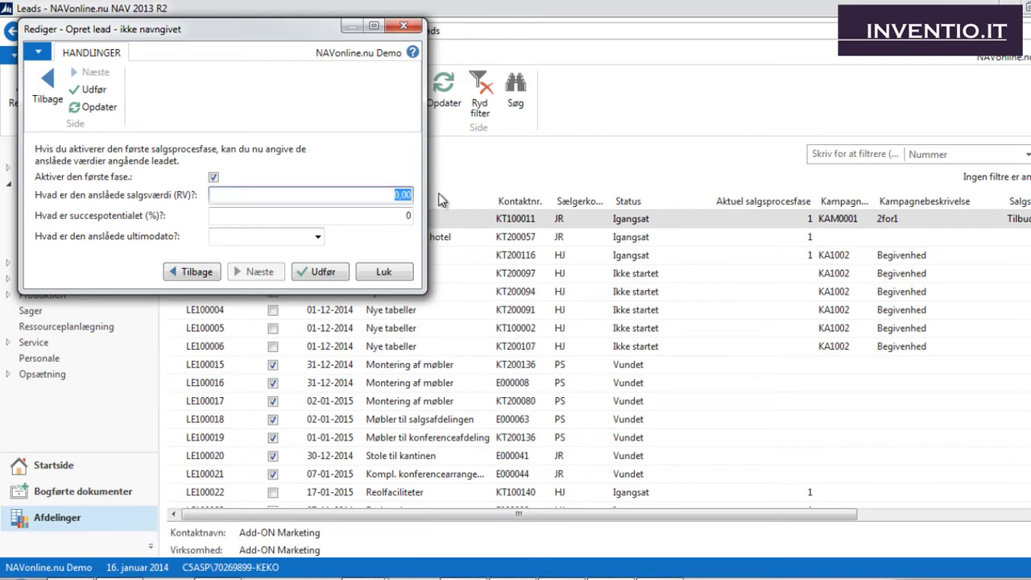
text(1.500.00)
click(395, 216)
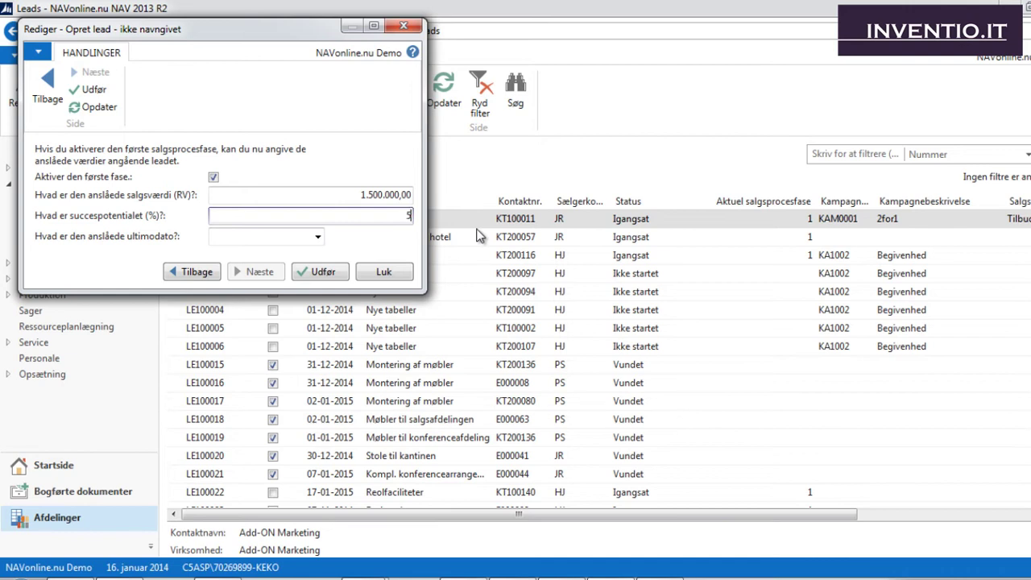
click(317, 236)
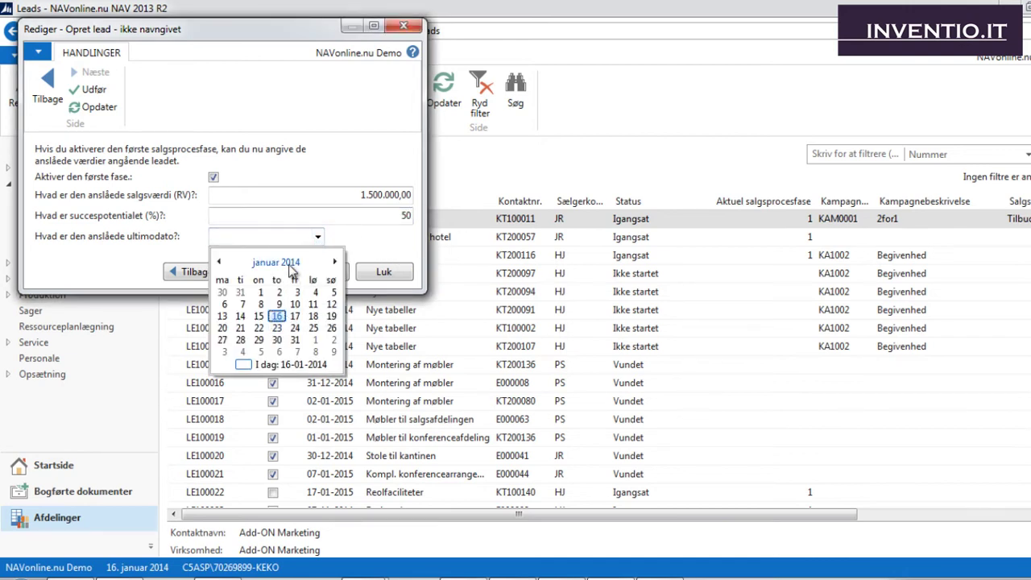
click(287, 263)
click(260, 288)
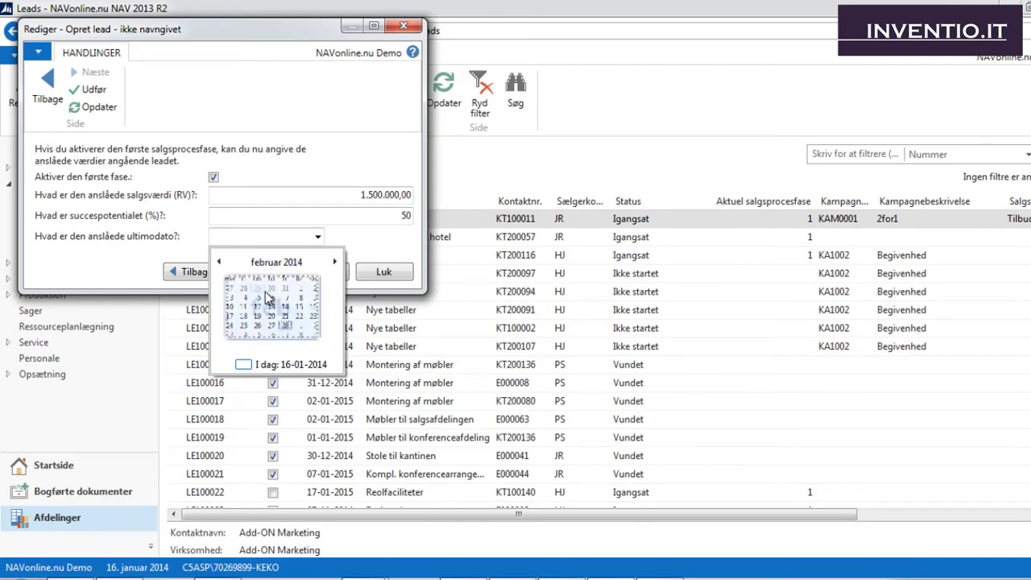
click(292, 342)
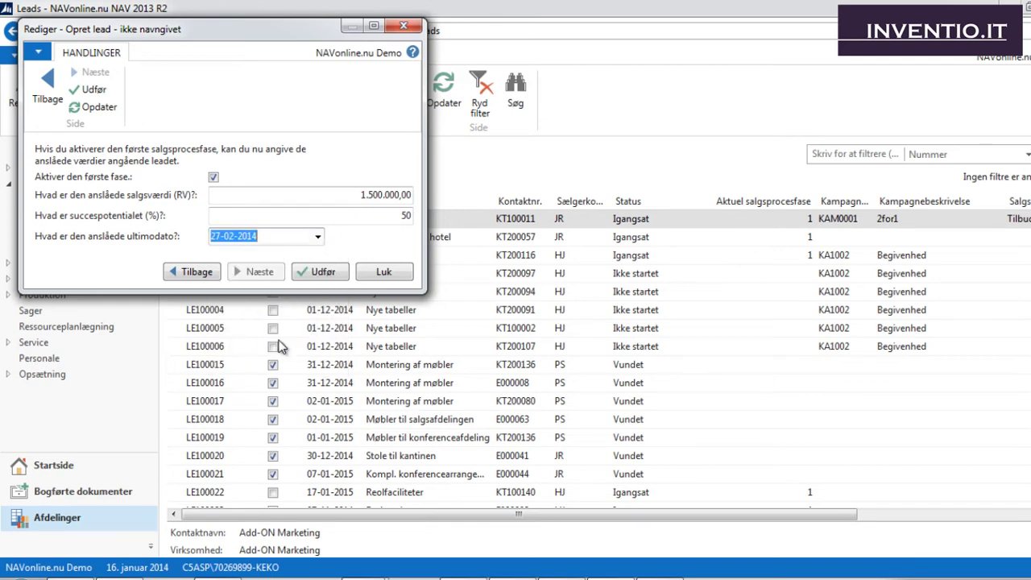
click(322, 272)
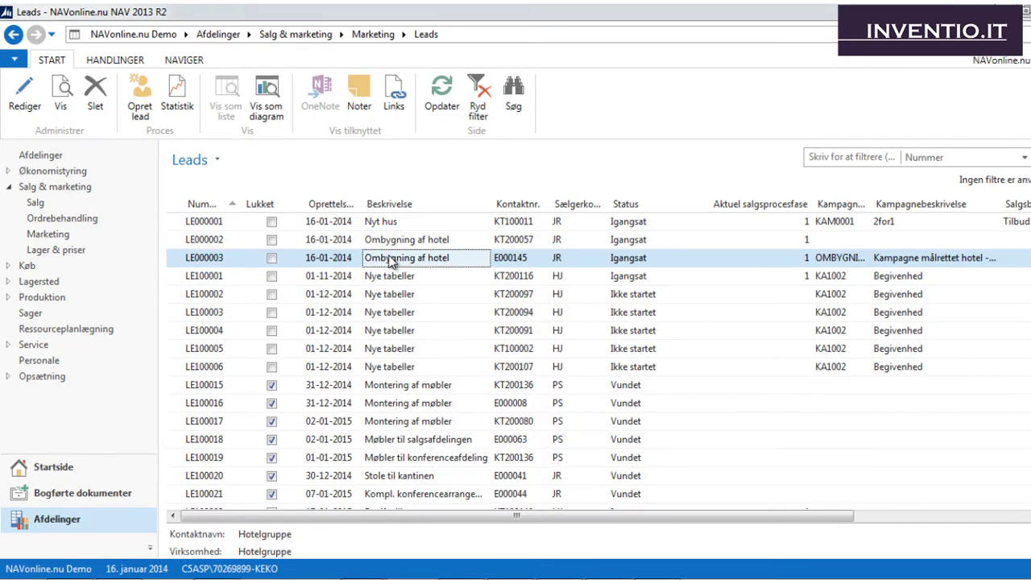
Open the lead card of Hotelgruppe's Ombygning af hotel lead and show its task list (Opgaver).
double_click(395, 267)
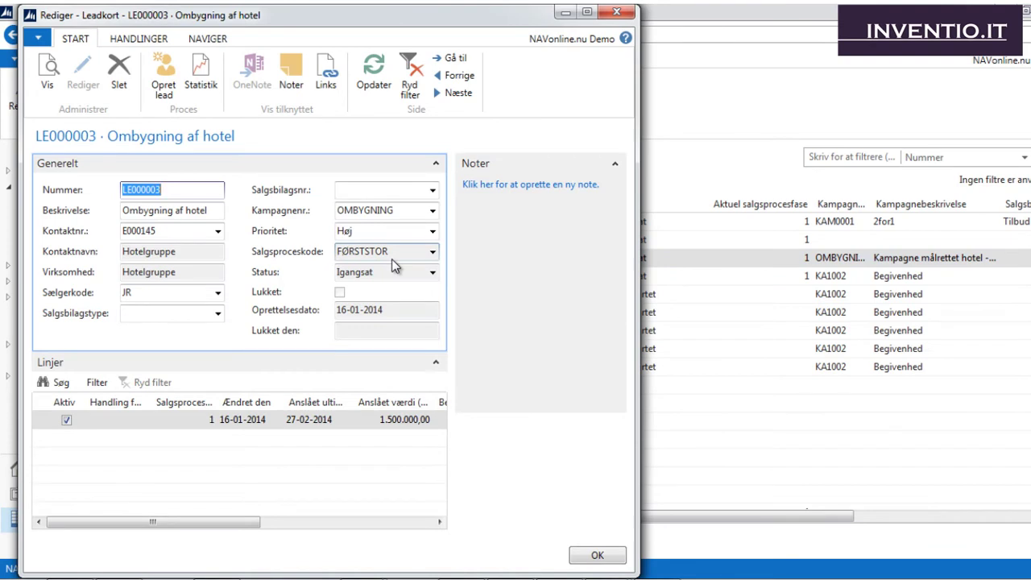
click(142, 40)
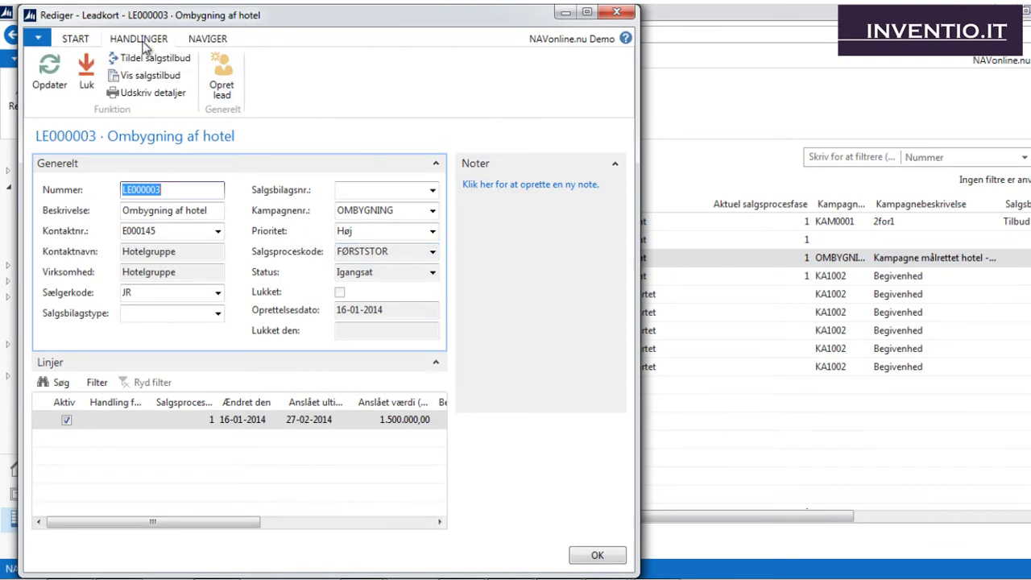
click(202, 41)
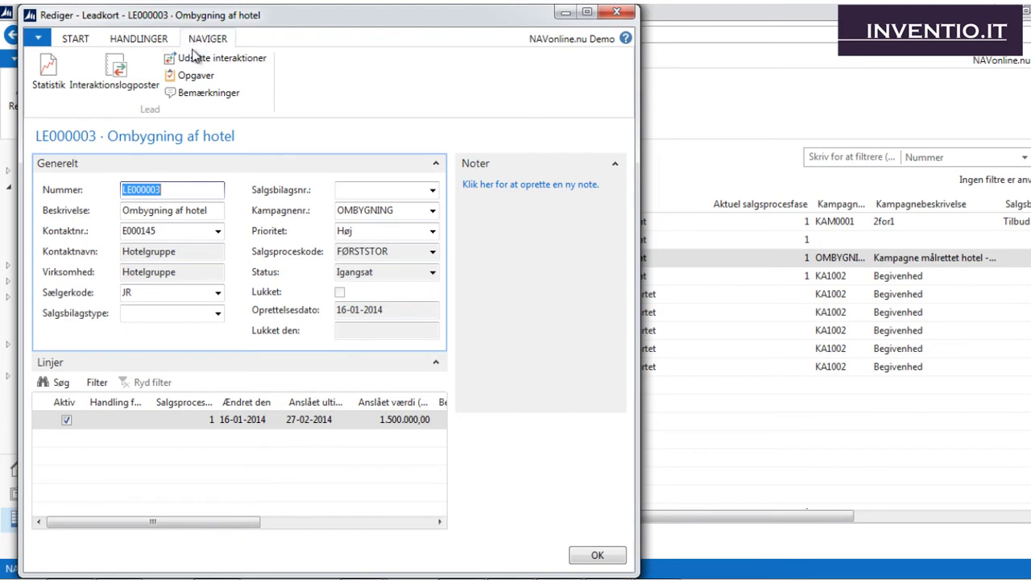
click(196, 77)
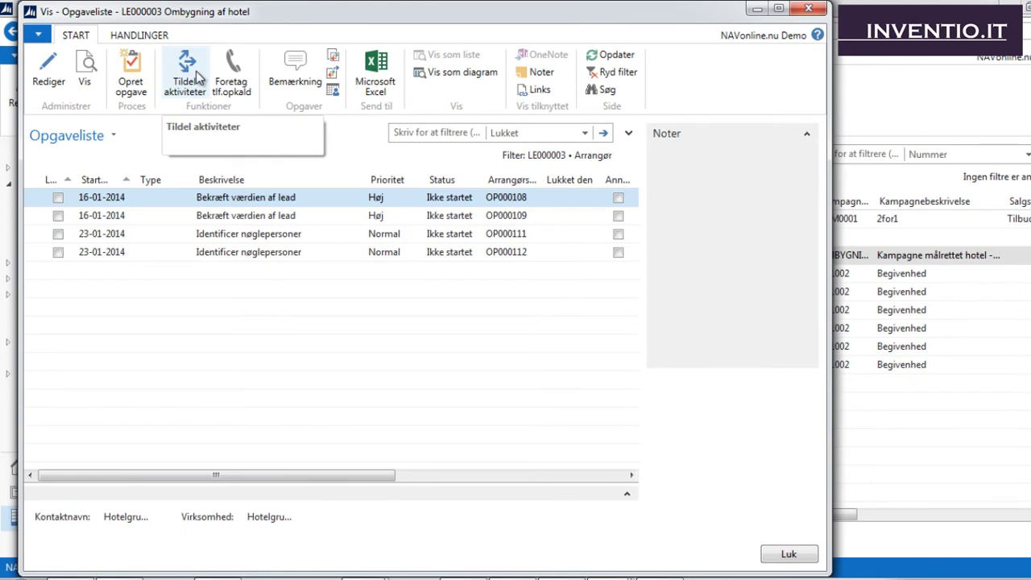
Start assigning an activity to the lead with activity code TILBUD and start date 20-01-2014.
click(194, 81)
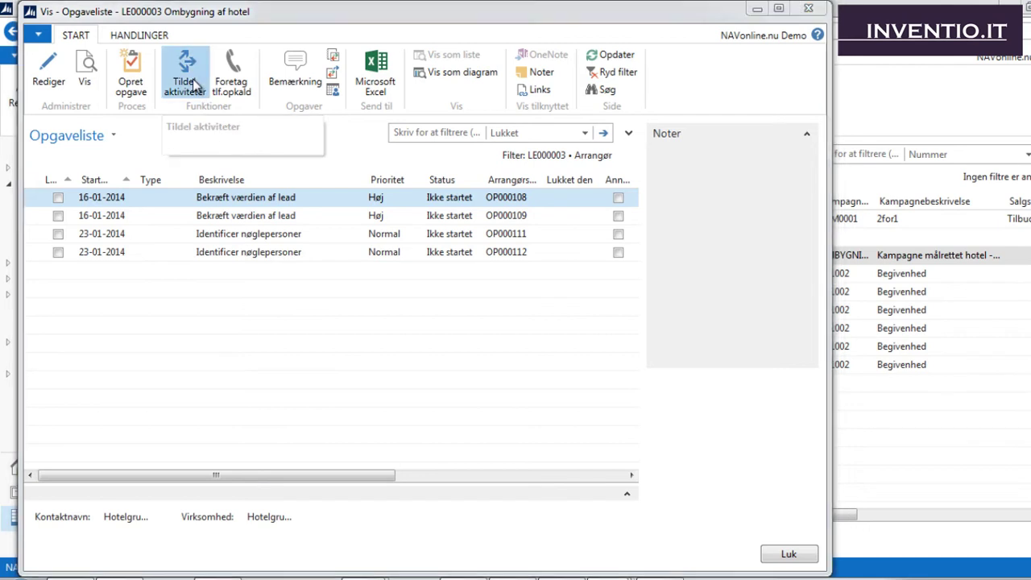
click(335, 197)
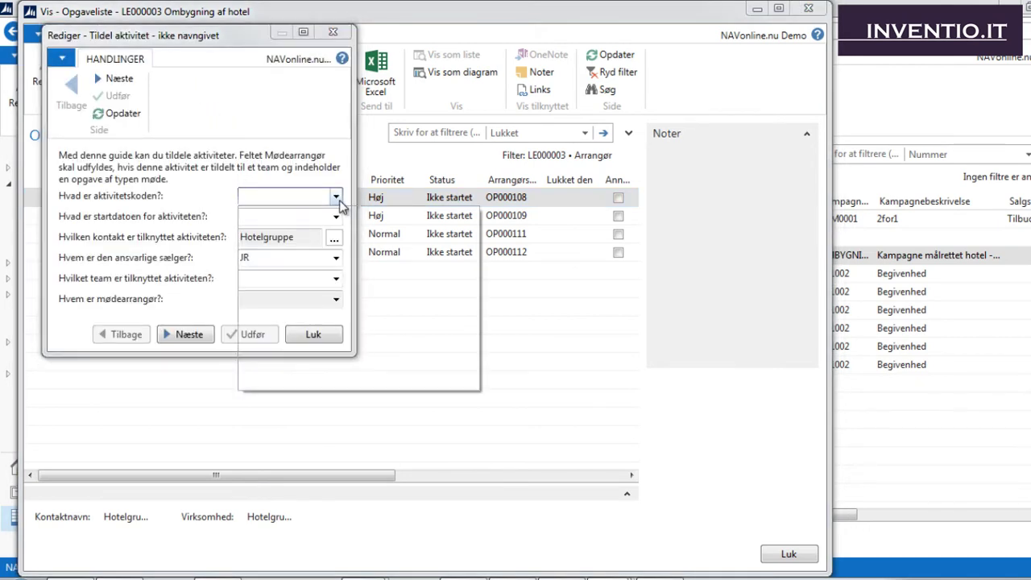
click(322, 325)
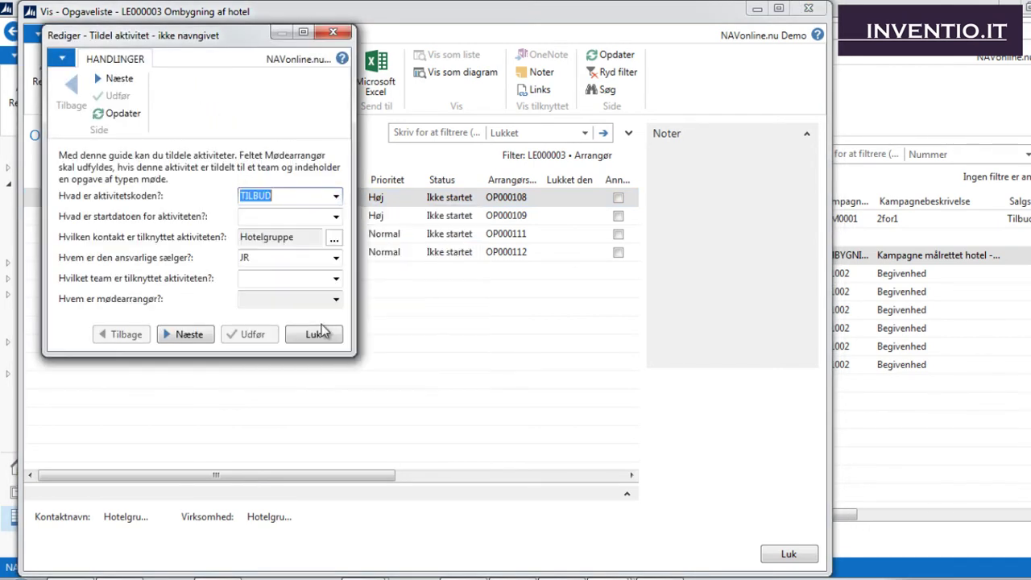
click(336, 217)
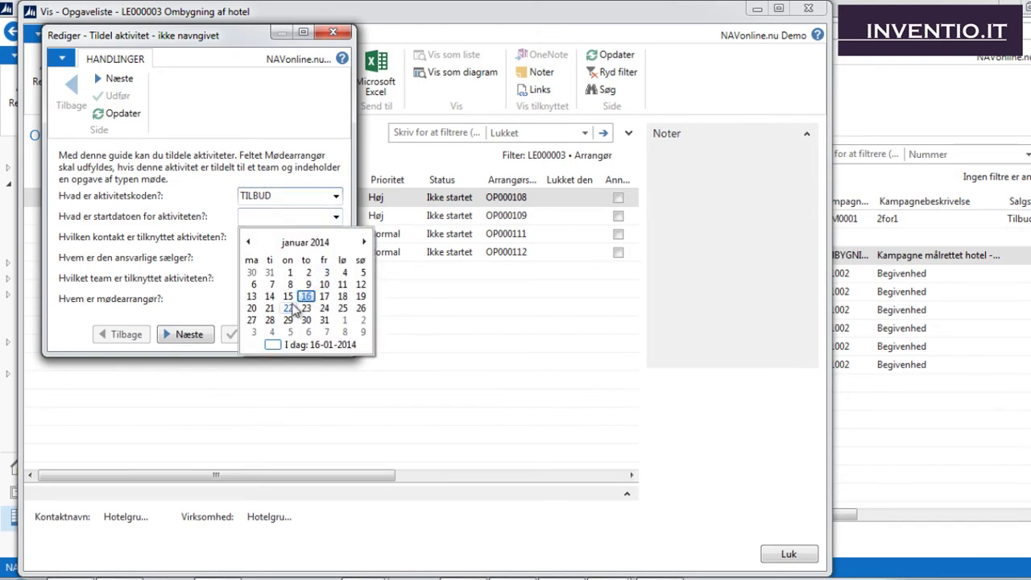
click(251, 308)
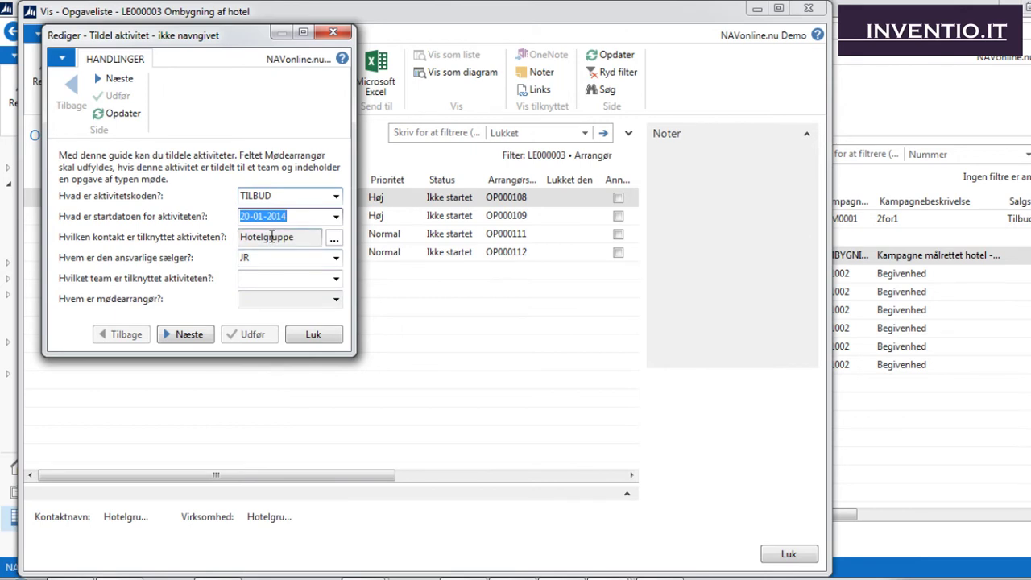
Set the activity's team to SALG and its meeting organizer to MD, and complete the assignment.
click(290, 278)
click(335, 278)
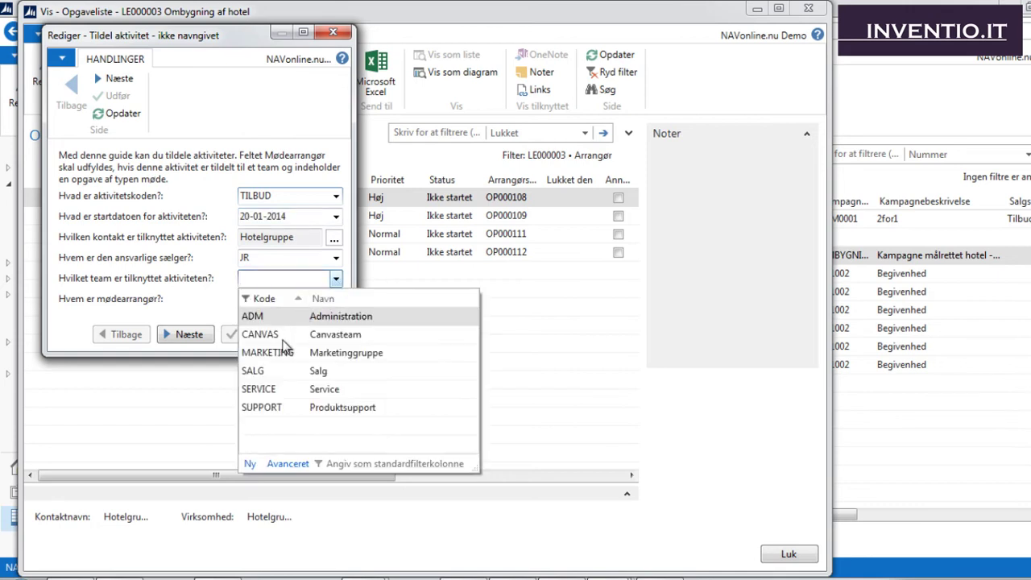
click(272, 370)
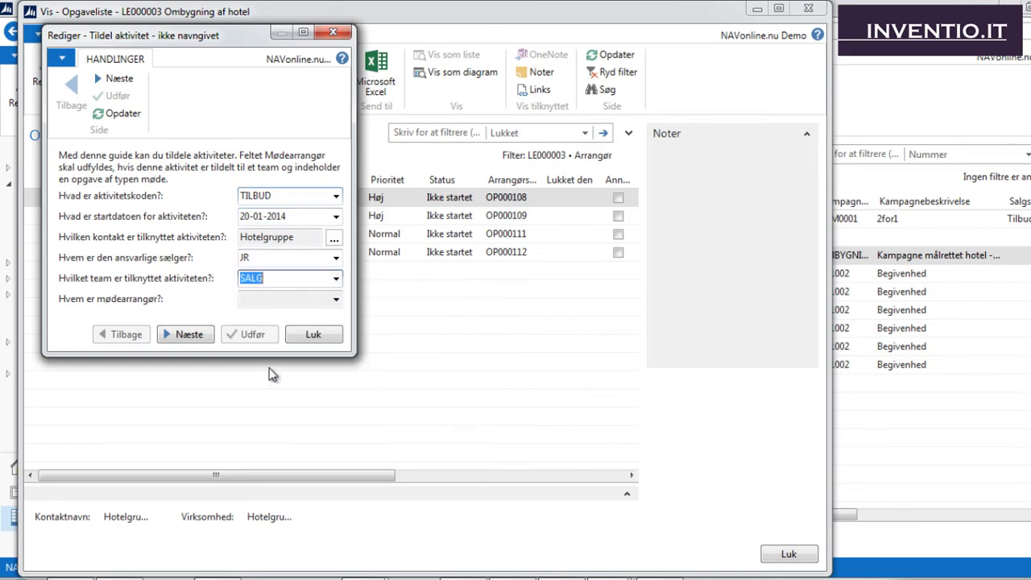
click(336, 302)
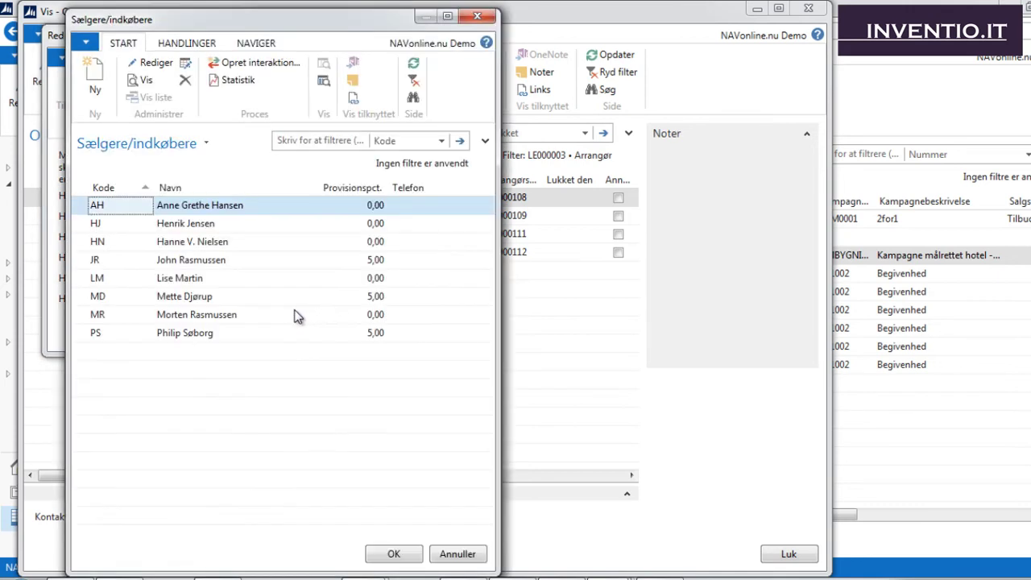
click(202, 298)
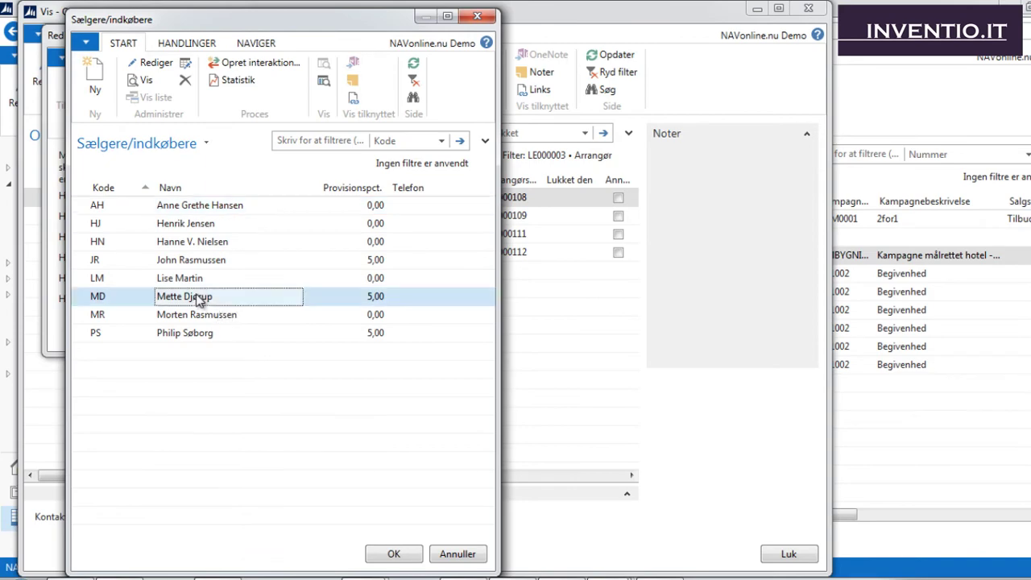
click(391, 555)
click(192, 334)
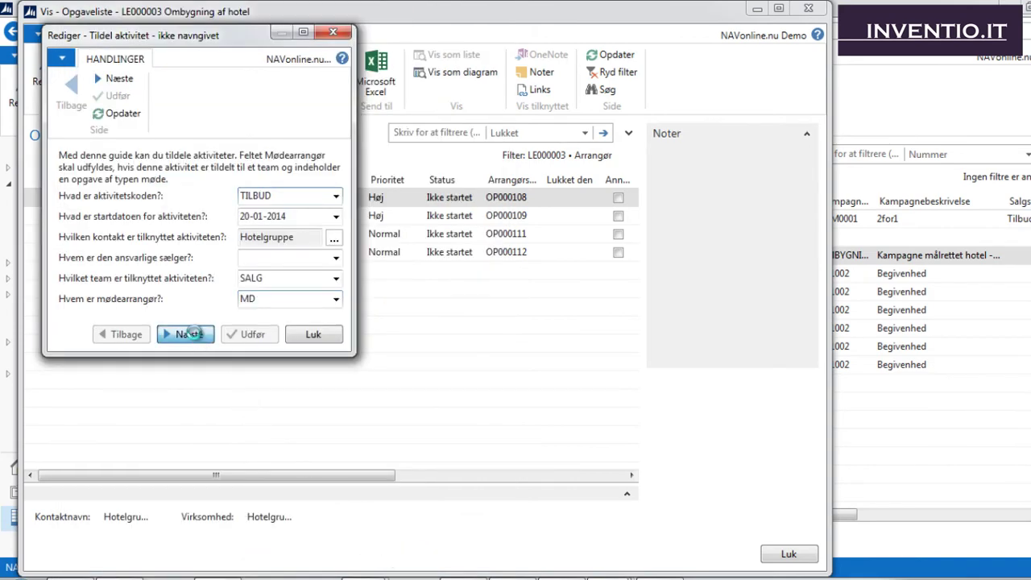
click(252, 334)
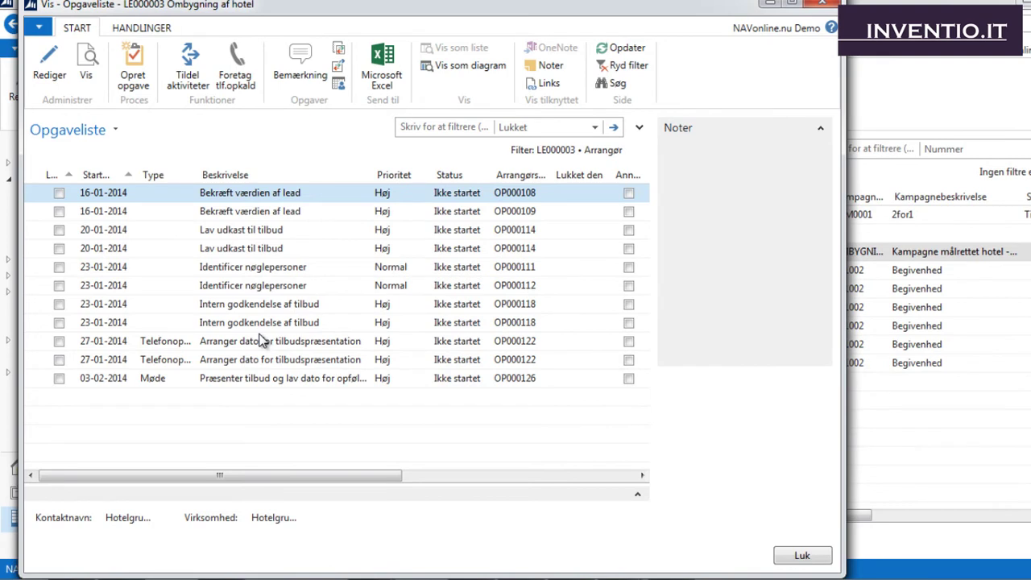
Examine the quotation tasks in the lead's task list, from drafting and internal approval to the presentation meeting.
click(273, 238)
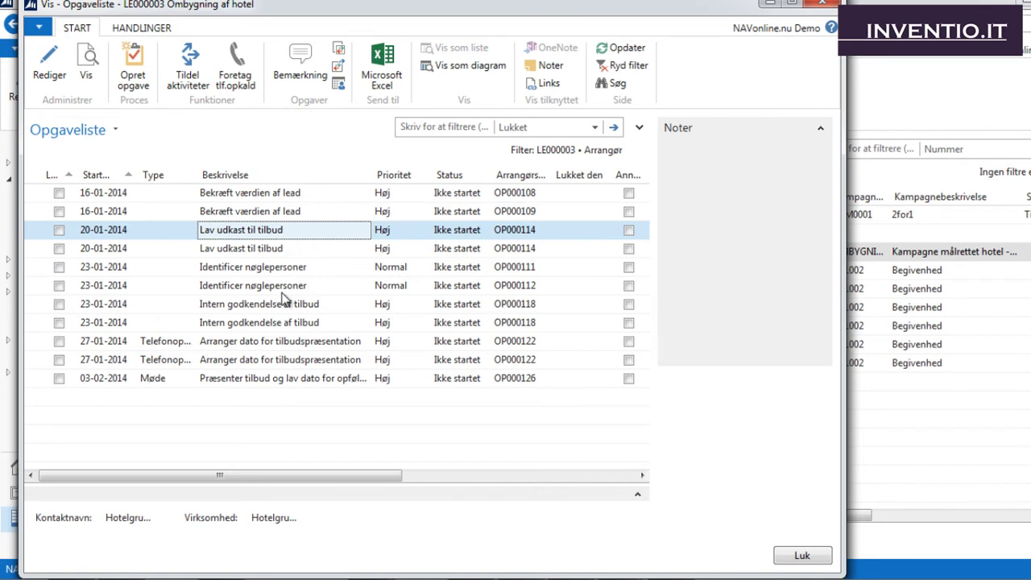
click(256, 307)
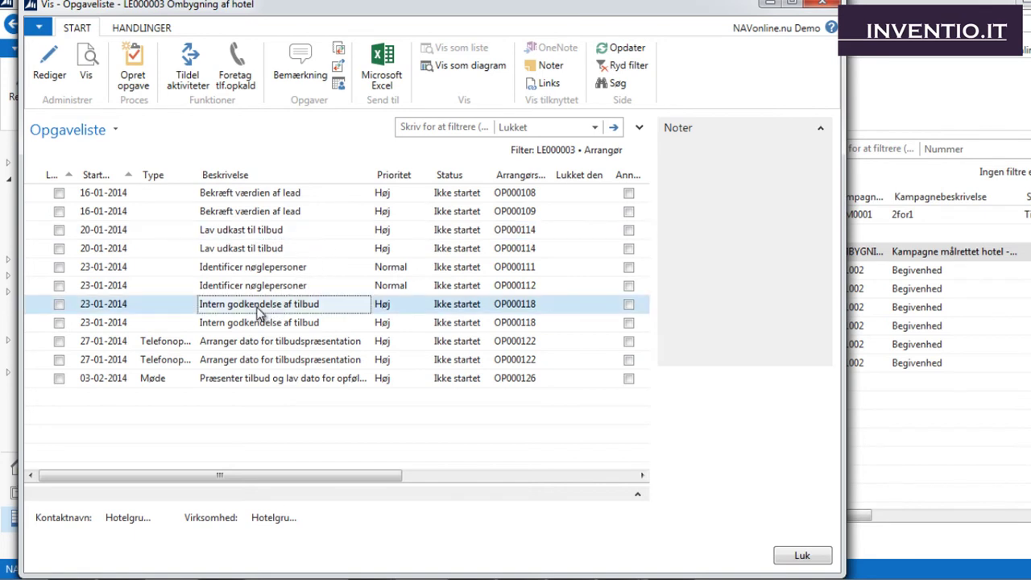
click(236, 382)
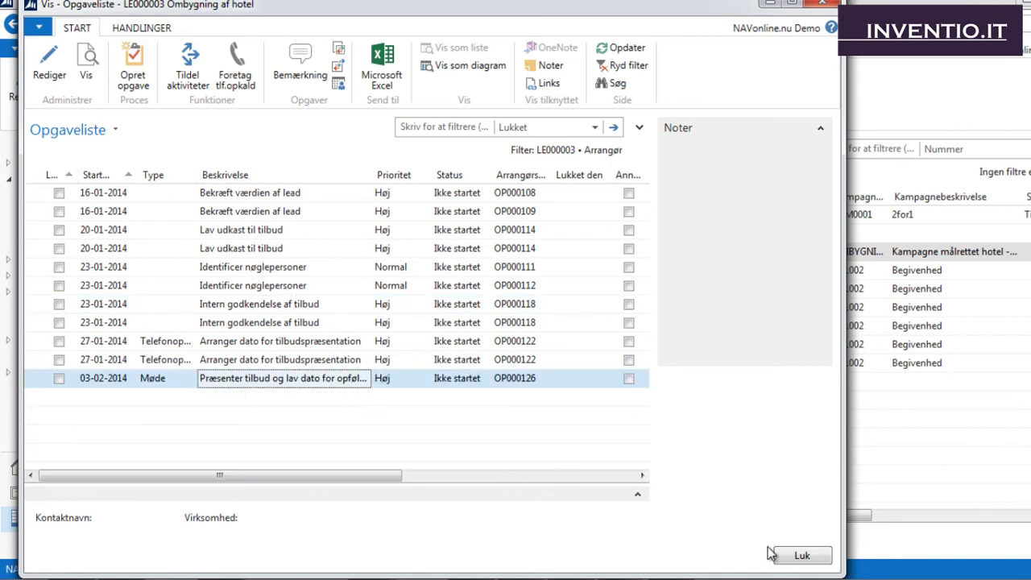
Close the hotel lead's task list and lead card, and return to the Marketing overview.
click(797, 559)
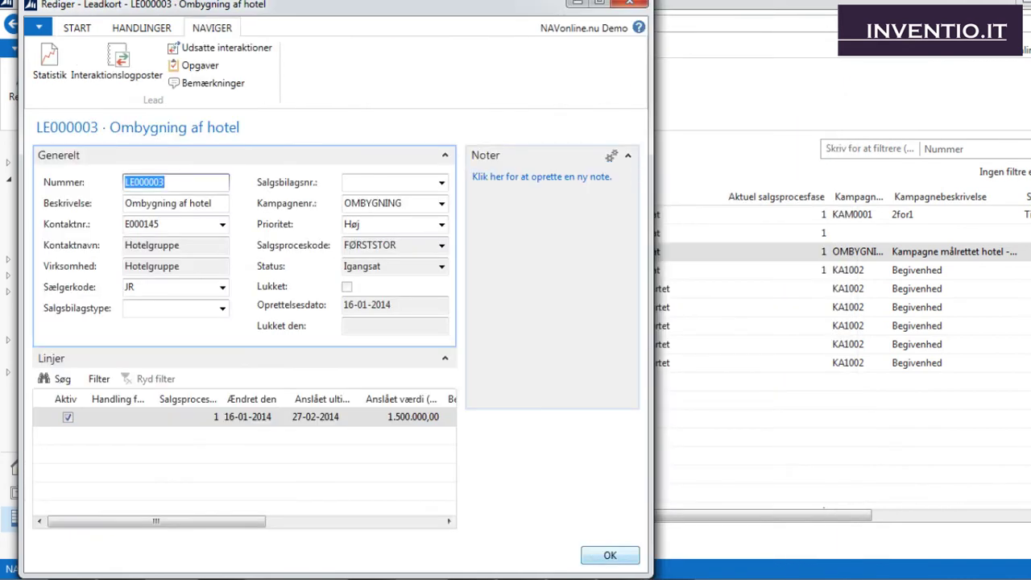
click(614, 560)
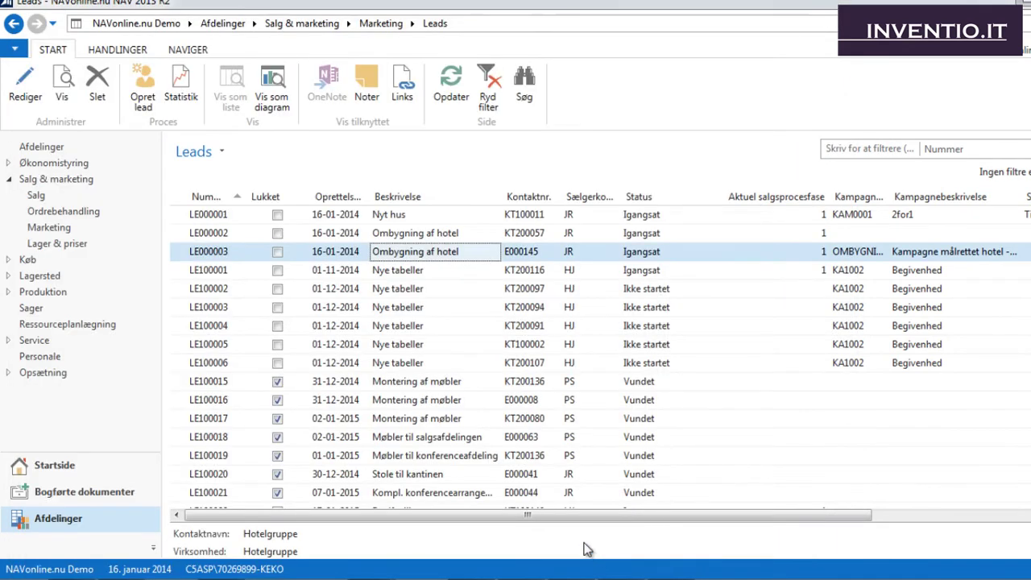
key(Escape)
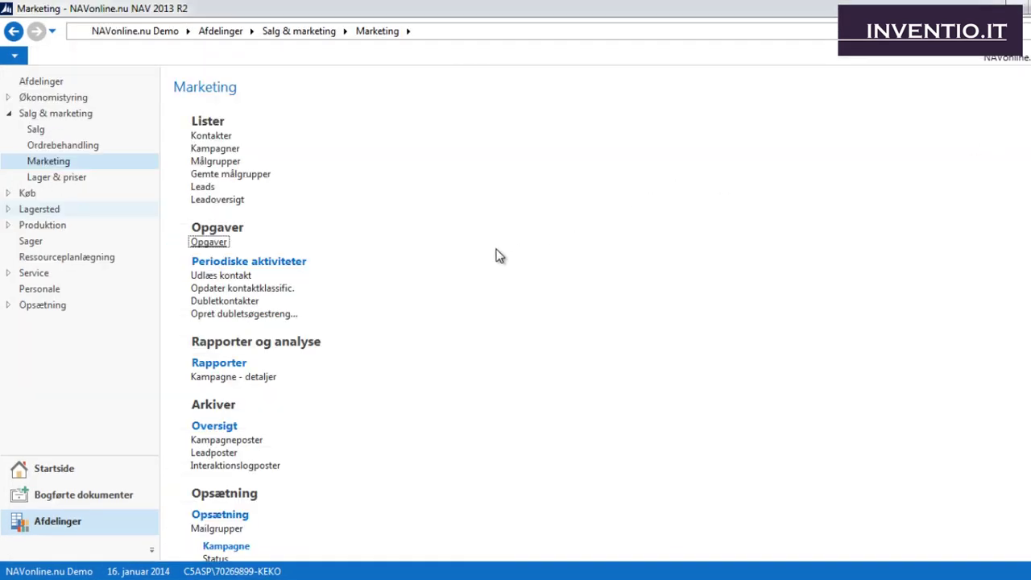
Show the Opgaver matrix by salesperson and open salesperson MR's tasks for 20-01-14.
click(221, 245)
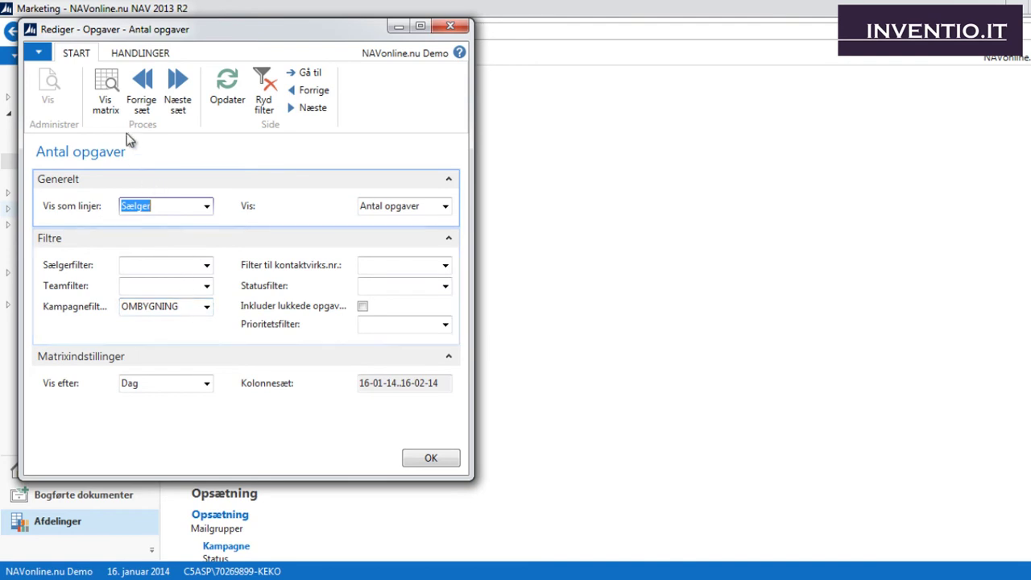
click(116, 94)
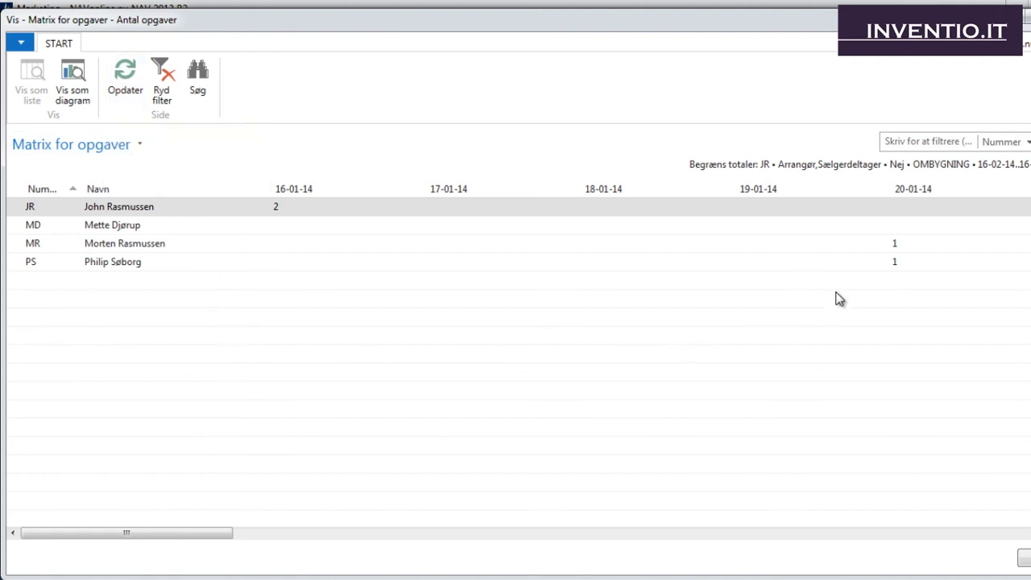
click(894, 247)
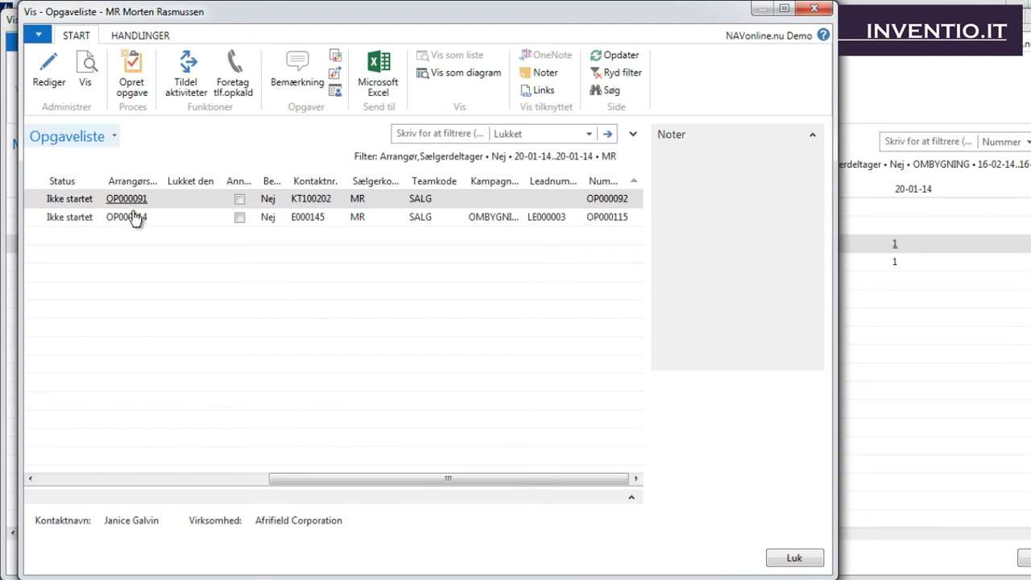
View the card of MR's task linked to campaign OMBYGNING, and close the card, task list and task matrix.
click(134, 221)
double_click(134, 222)
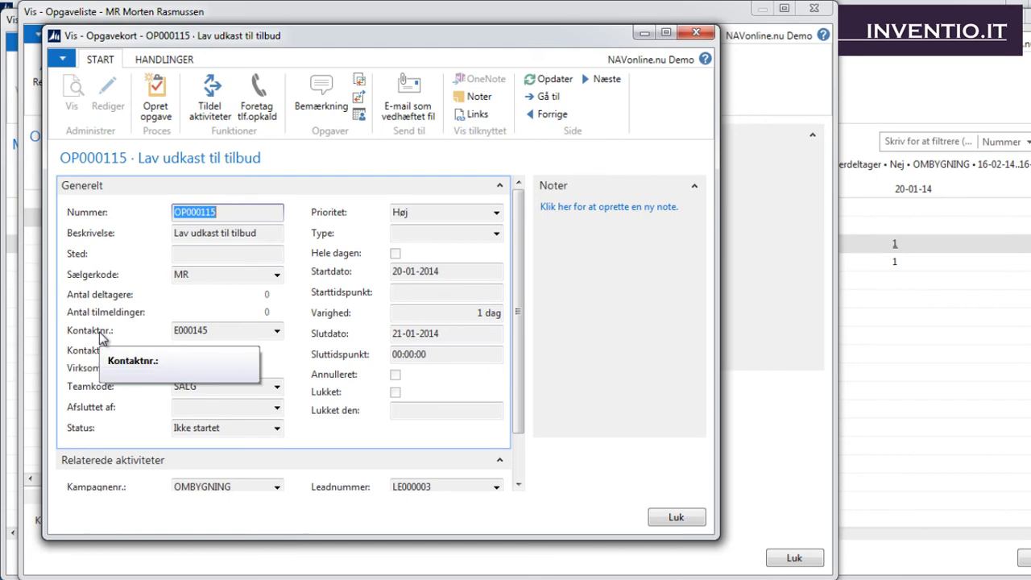
click(675, 521)
click(796, 558)
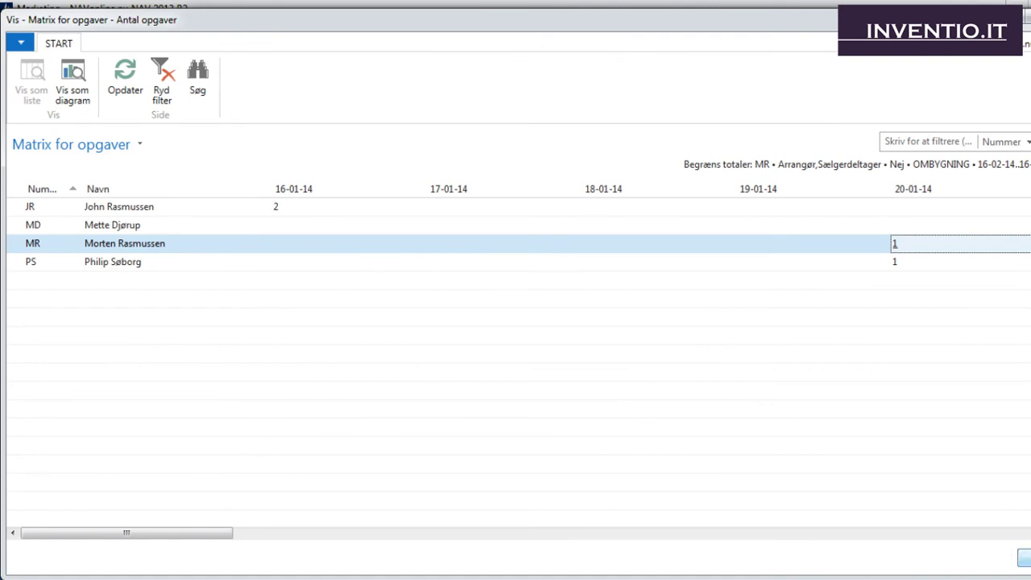
click(1021, 551)
click(434, 460)
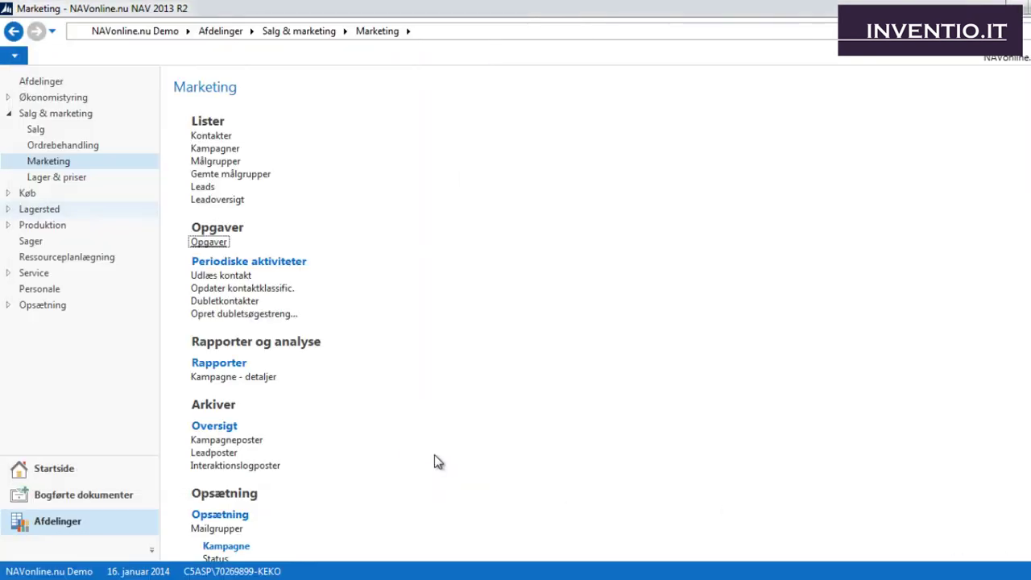
Preview the Kampagne - detaljer report for campaign number OMBYGNING and close the preview.
scroll(429, 435, down, 1)
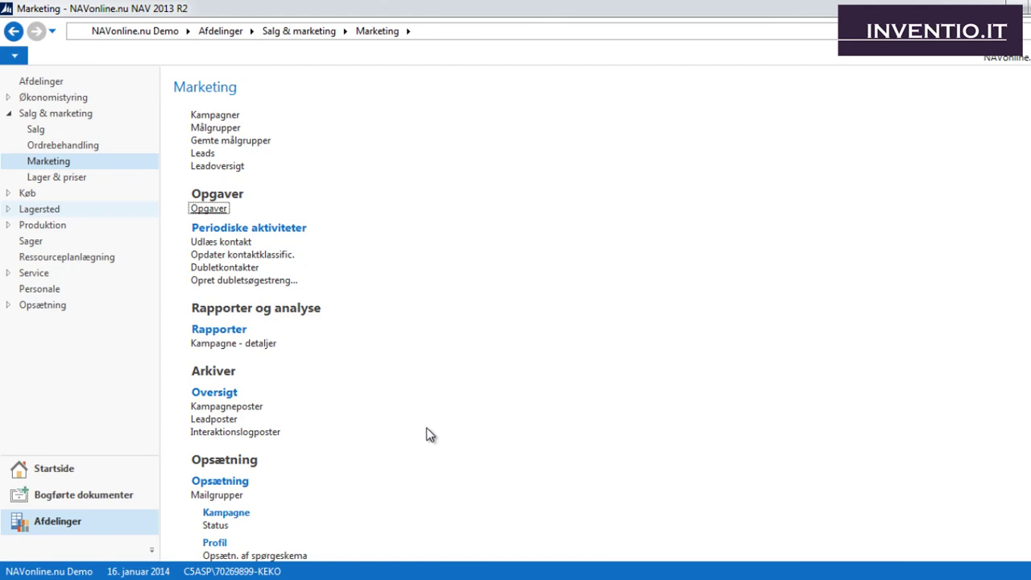
click(249, 343)
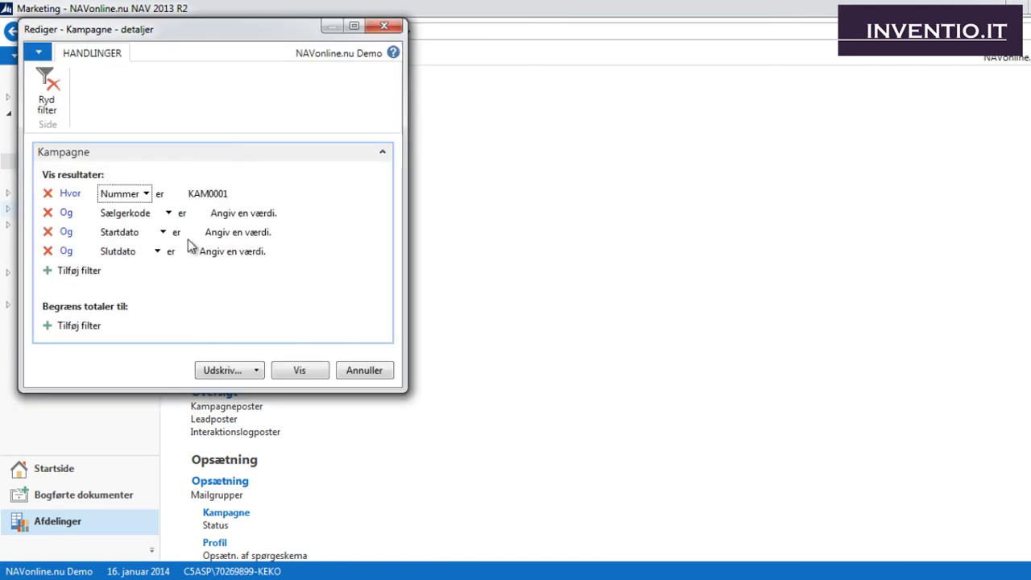
click(218, 195)
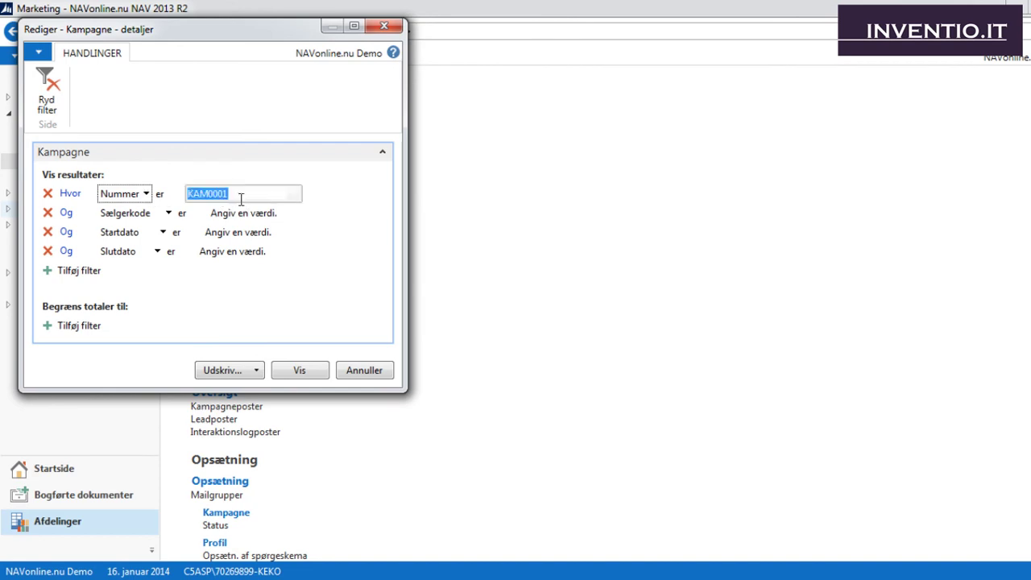
click(295, 194)
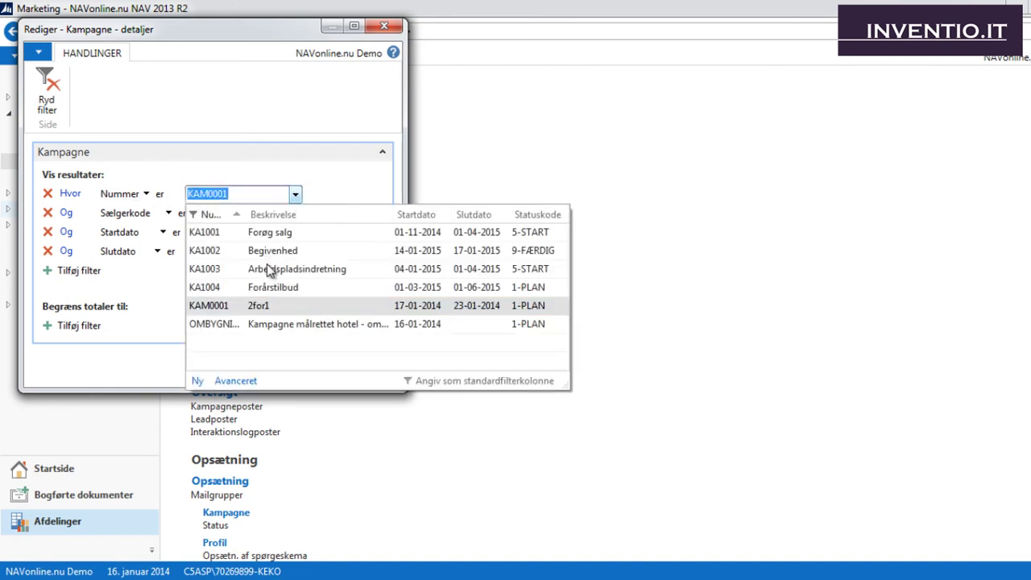
key(Escape)
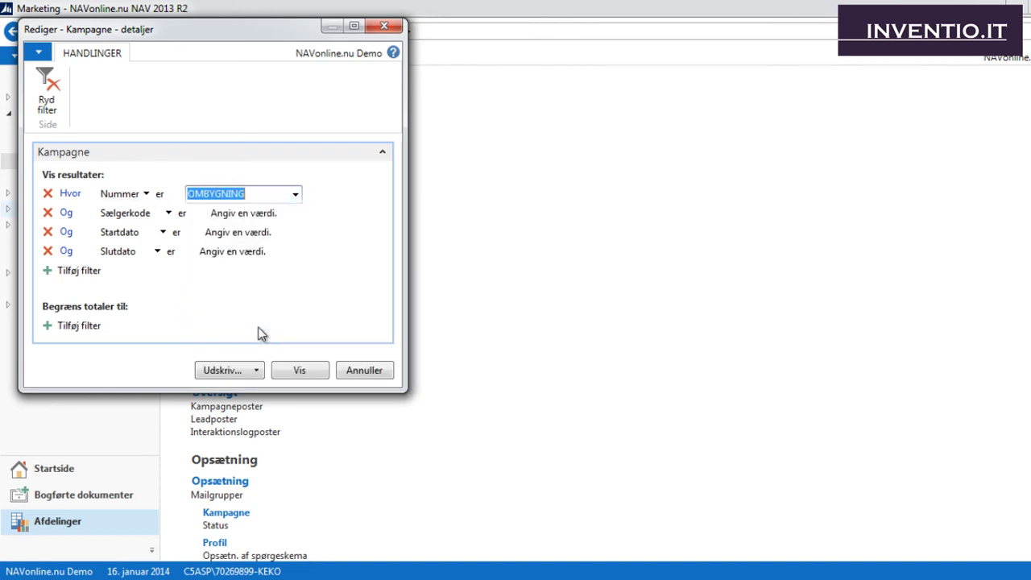
click(292, 369)
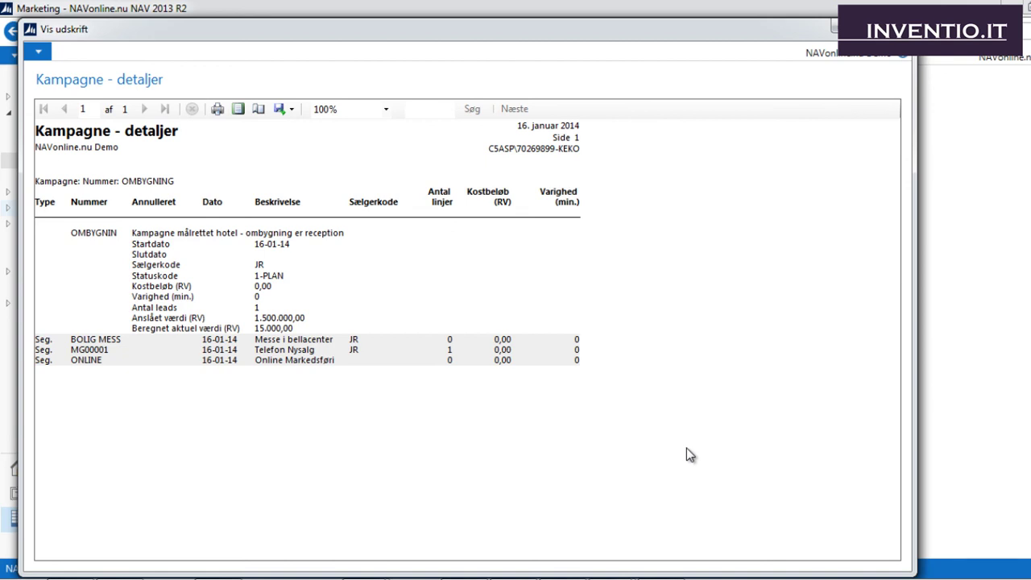
key(Escape)
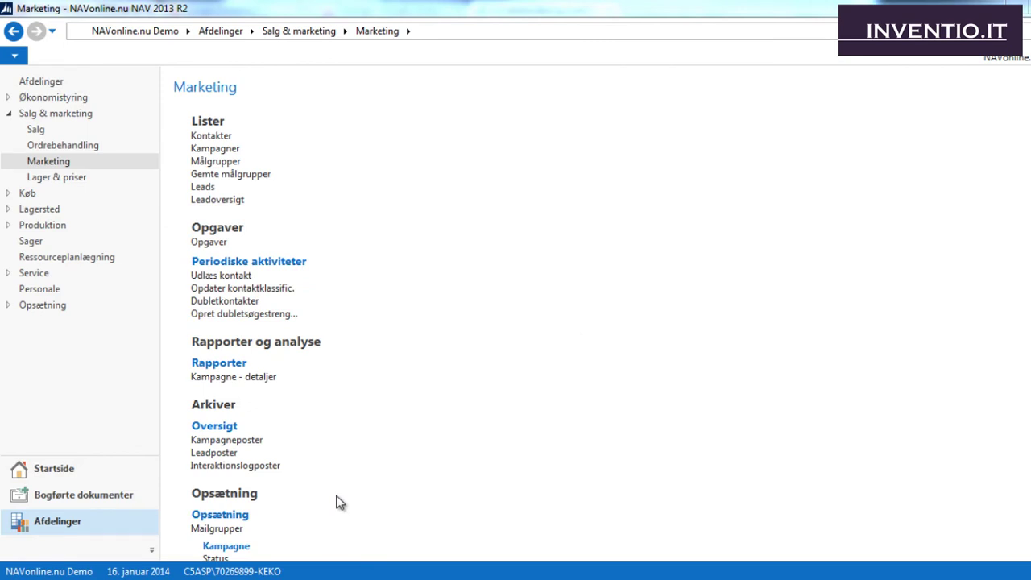
Open Leadoversigt and examine the leads with their campaigns, estimated values and statuses.
click(222, 205)
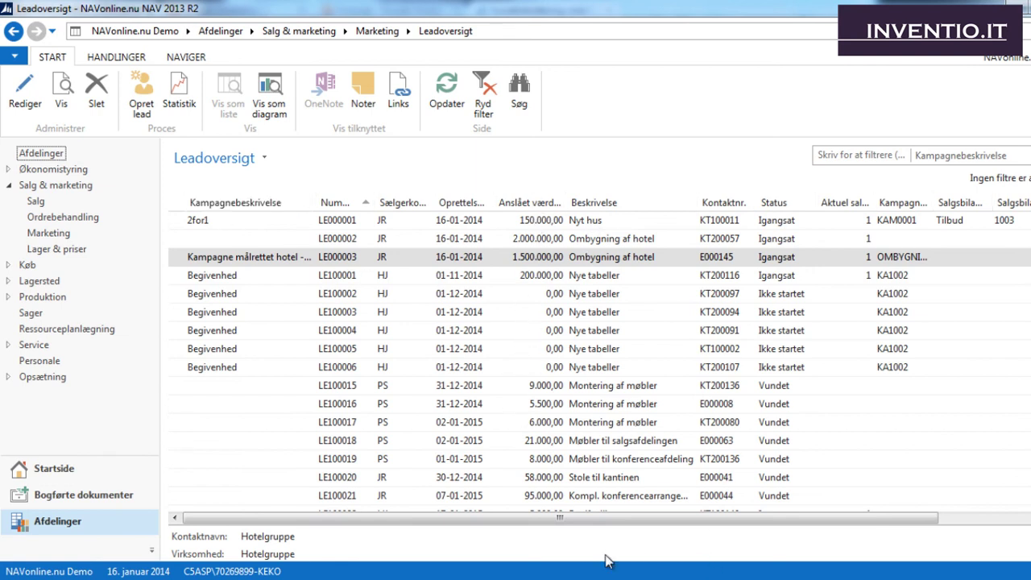
drag(561, 520, 544, 520)
drag(562, 521, 543, 515)
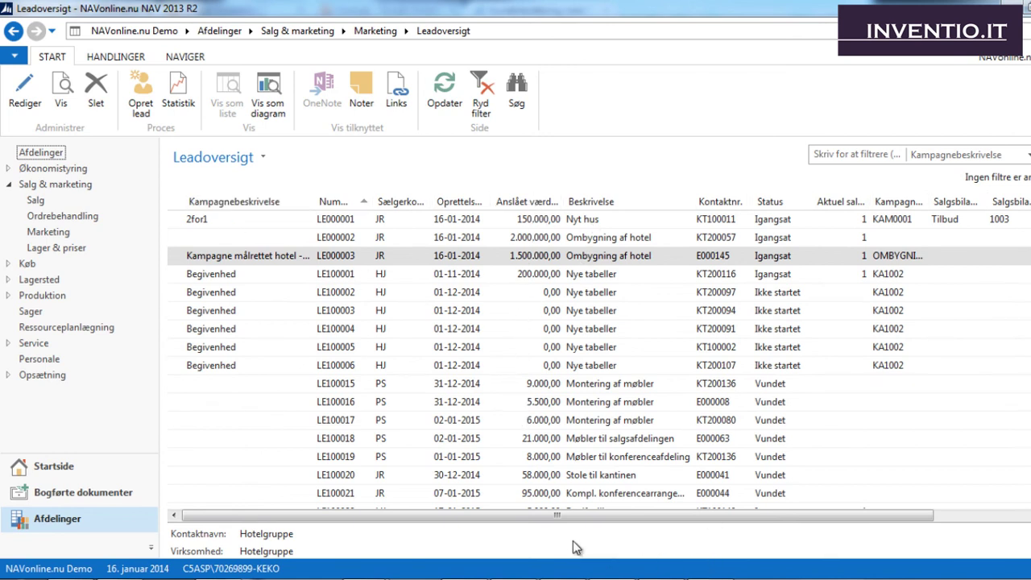
drag(559, 515, 541, 520)
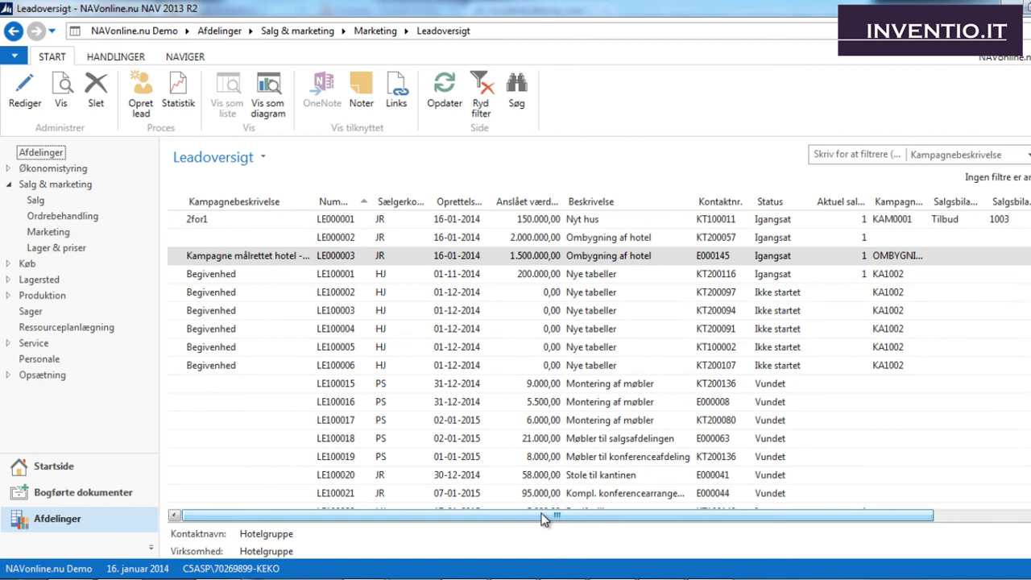